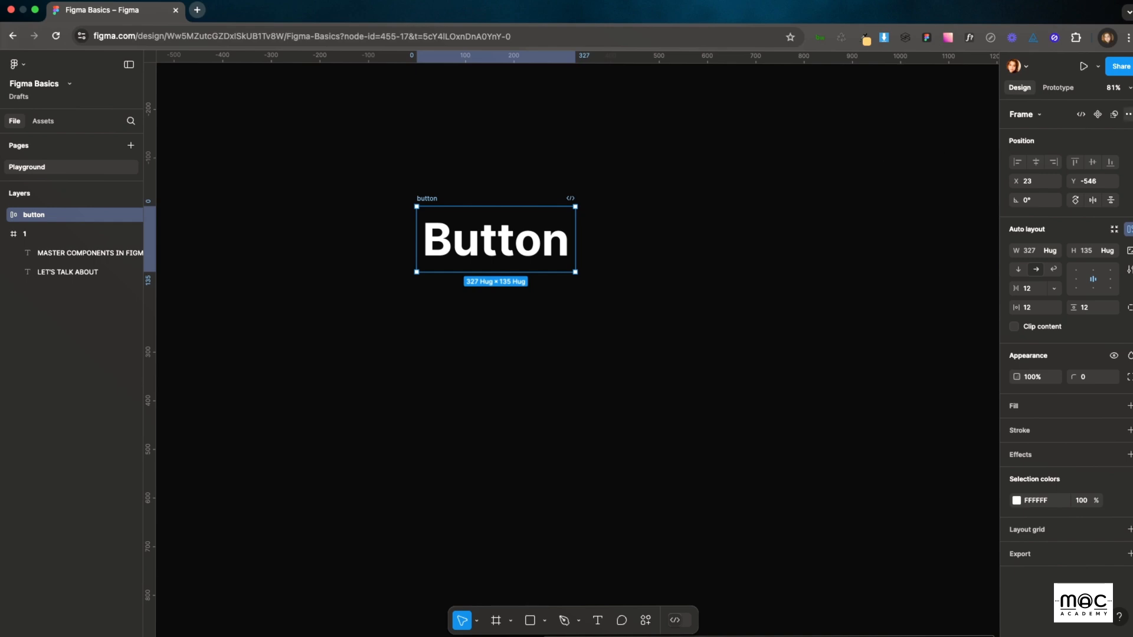
Step: Turn the button frame into a component and move it up slightly to X 27, Y -577
left_click(1097, 114)
left_click(654, 281)
left_click_drag(437, 197, 439, 183)
scroll(464, 229, "right", 1)
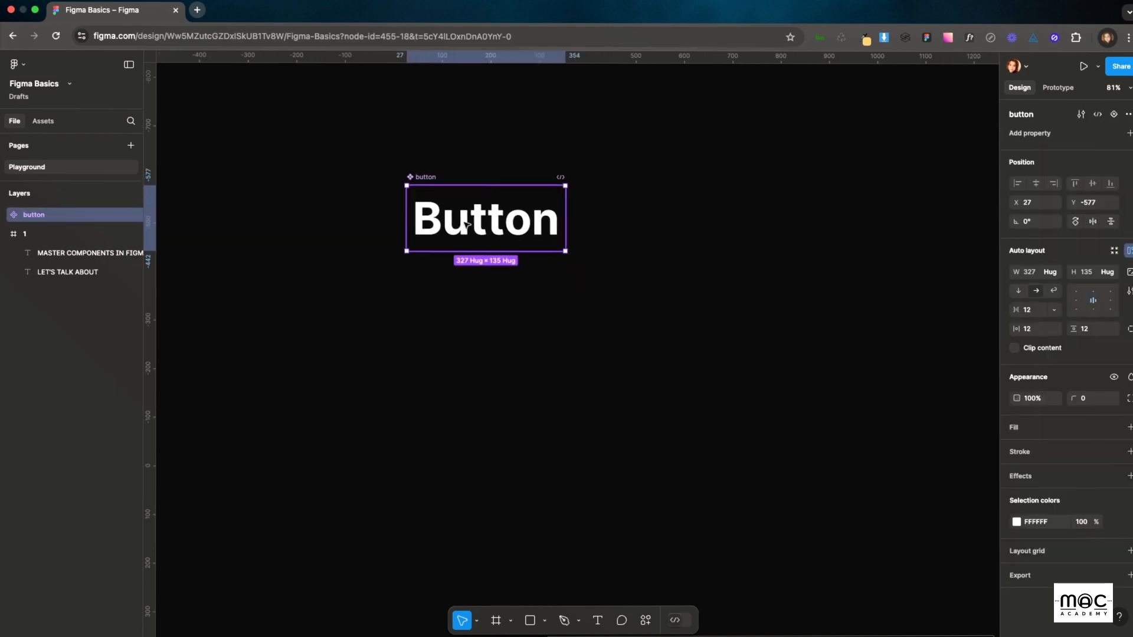
scroll(531, 271, "right", 3)
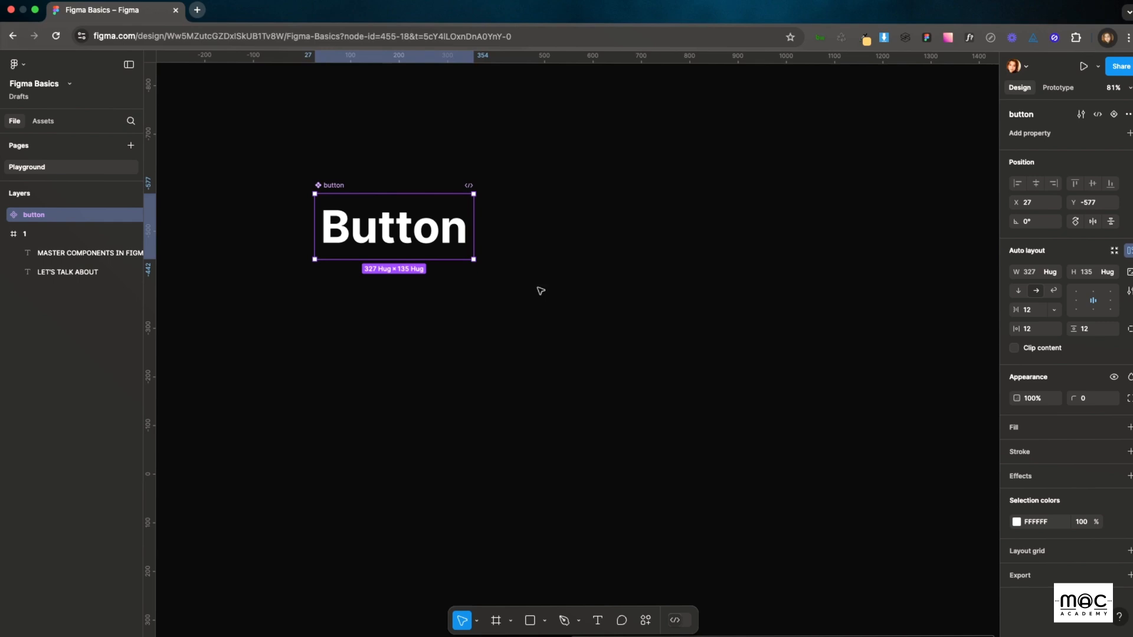
Step: Place an instance of the button component directly below the original at X 27, Y -297
scroll(460, 283, "left", 4)
scroll(460, 283, "up", 1)
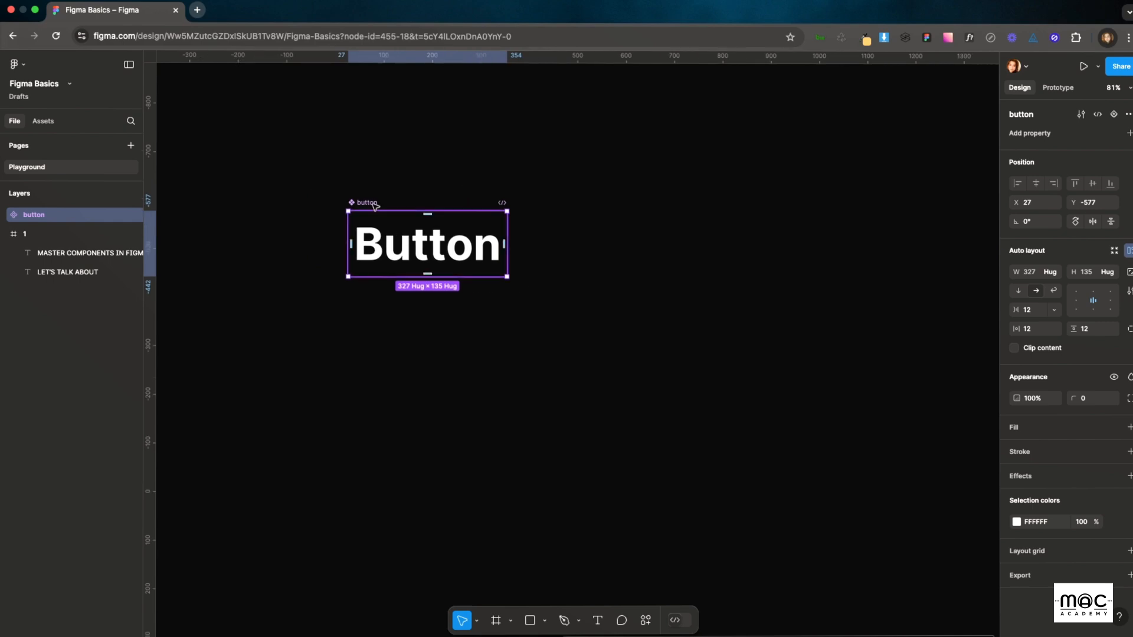
left_click_drag(387, 204, 390, 339)
left_click(207, 326)
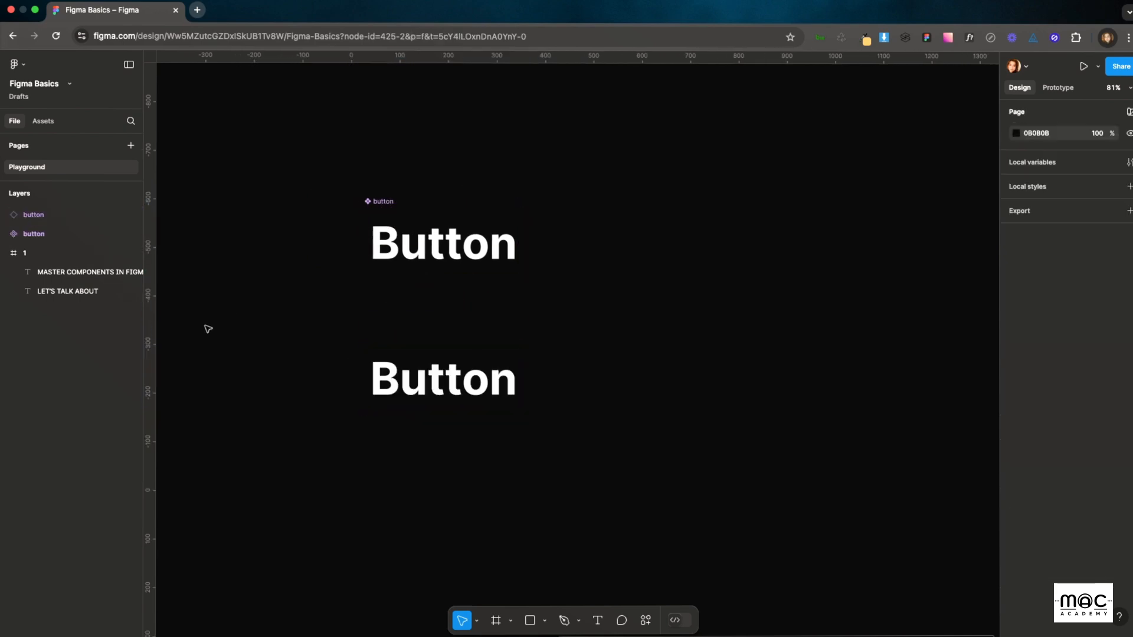
left_click(51, 234)
left_click(51, 218)
left_click_drag(496, 342, 476, 266)
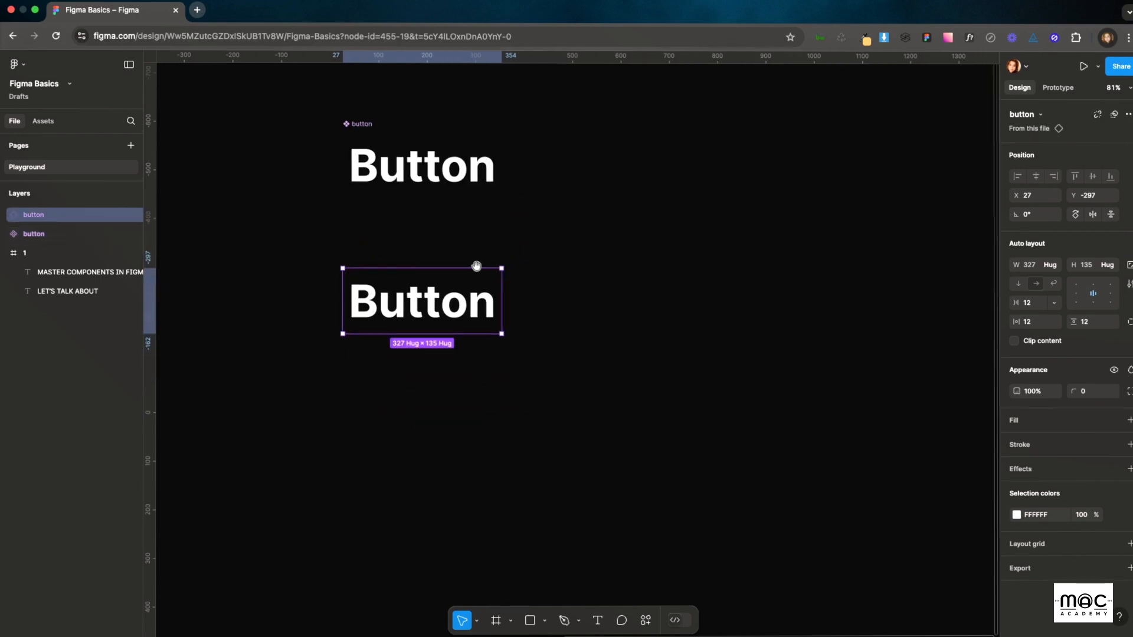
left_click(430, 363)
left_click(447, 322)
left_click_drag(401, 248, 397, 254)
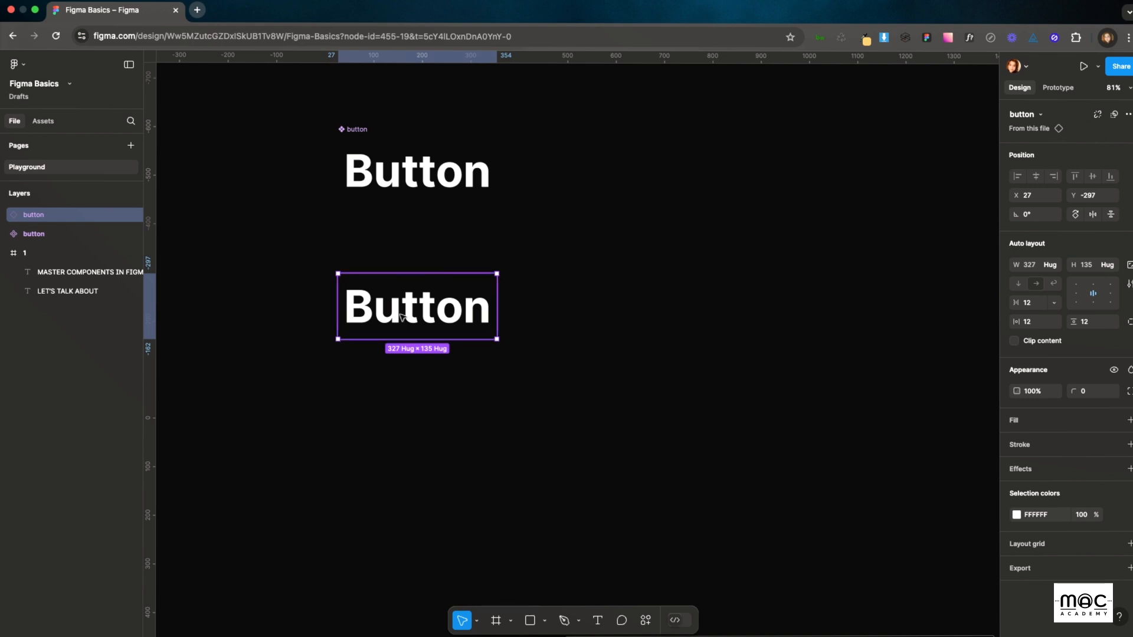
left_click_drag(398, 318, 397, 296)
key("super+z")
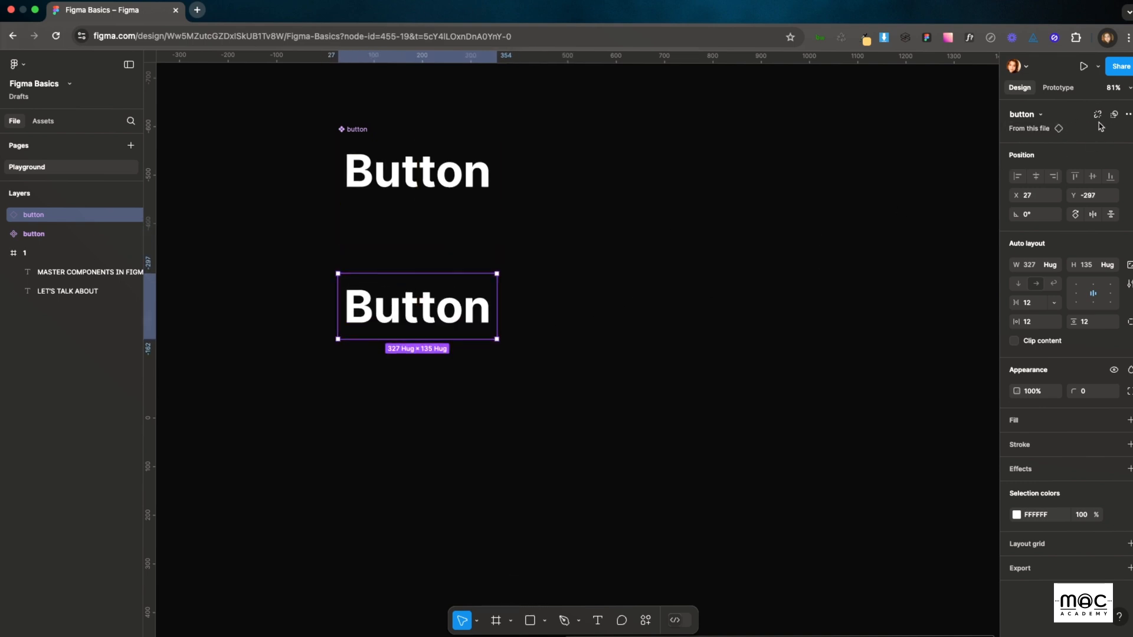
Step: Create a new component from the lower button instance and add a second variant to it
left_click(1128, 114)
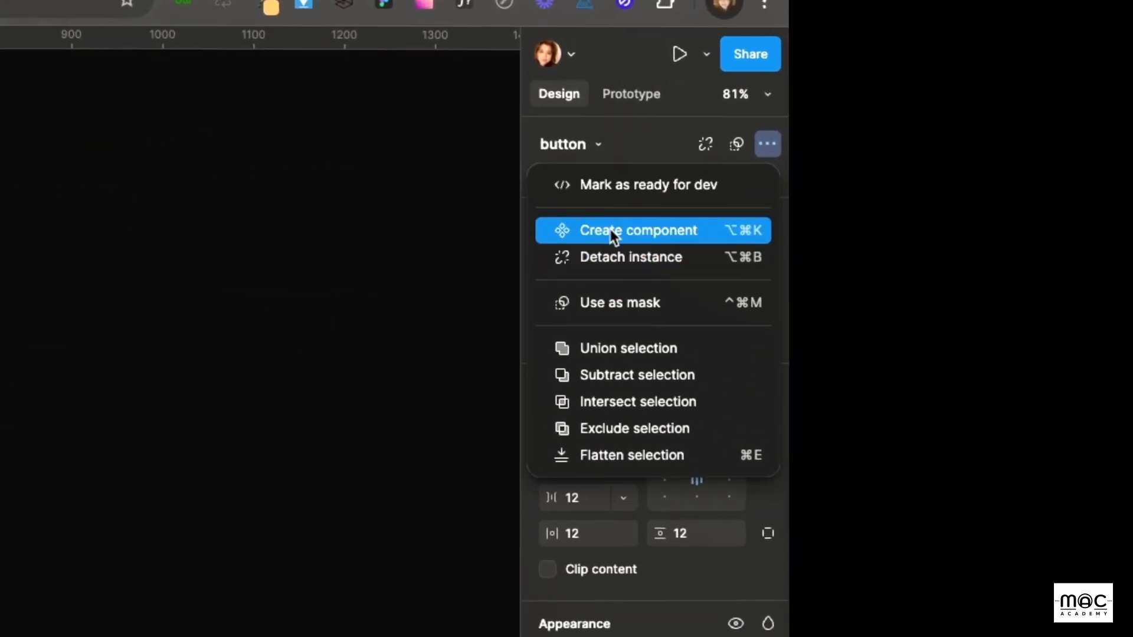
left_click(635, 229)
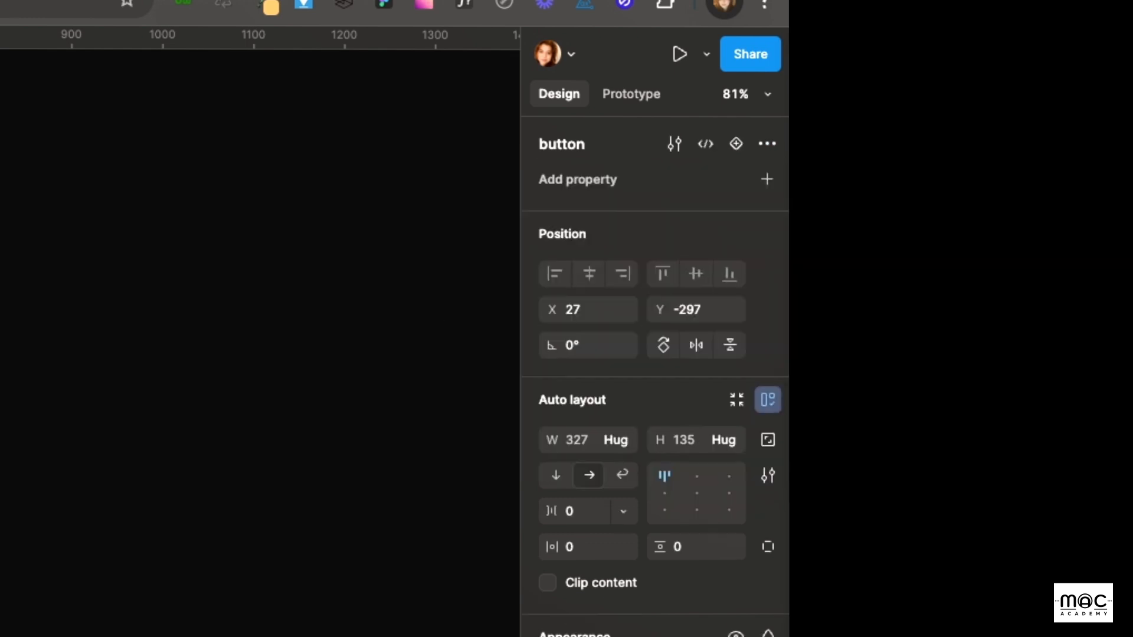
left_click(737, 144)
key("Escape")
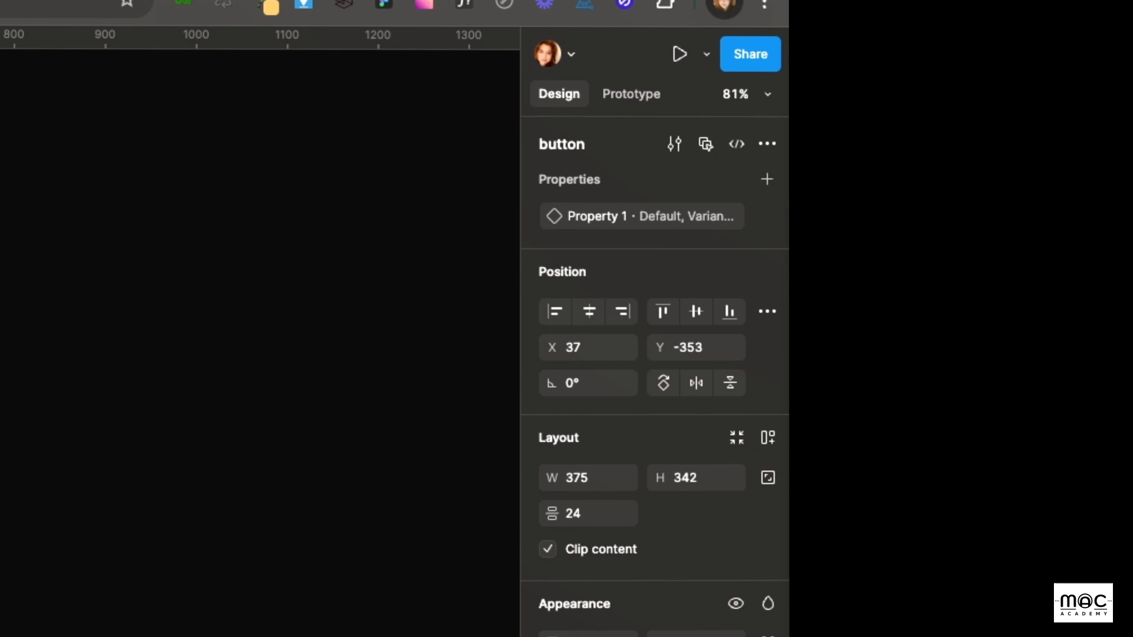
left_click(594, 263)
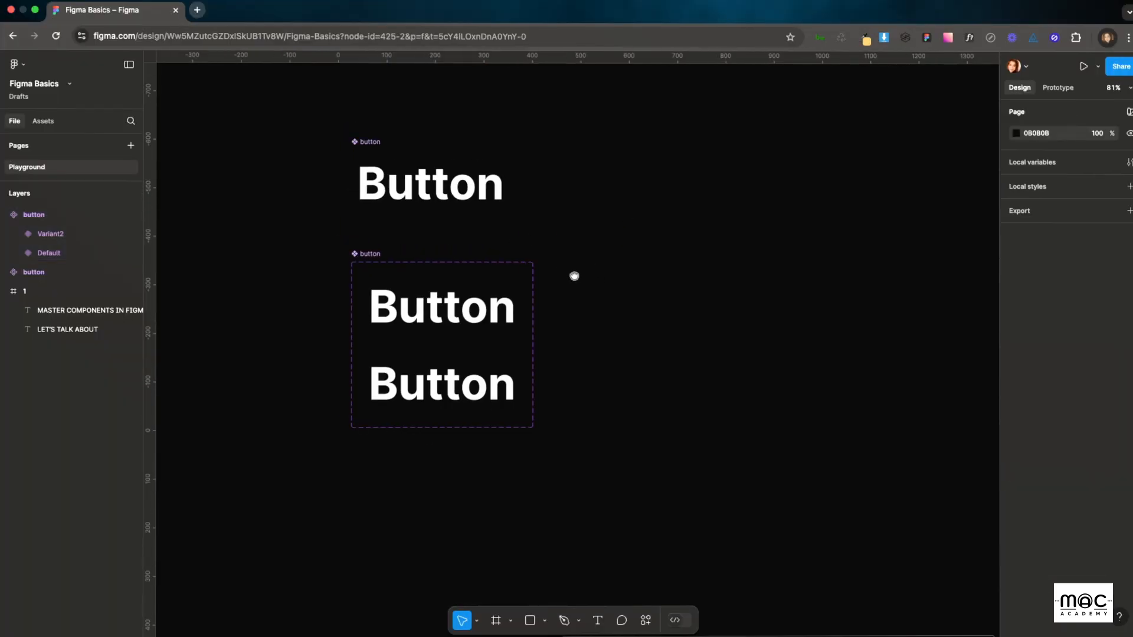
Step: Rename the original upper button component to ".button"
scroll(426, 279, "up", 1)
left_click(362, 141)
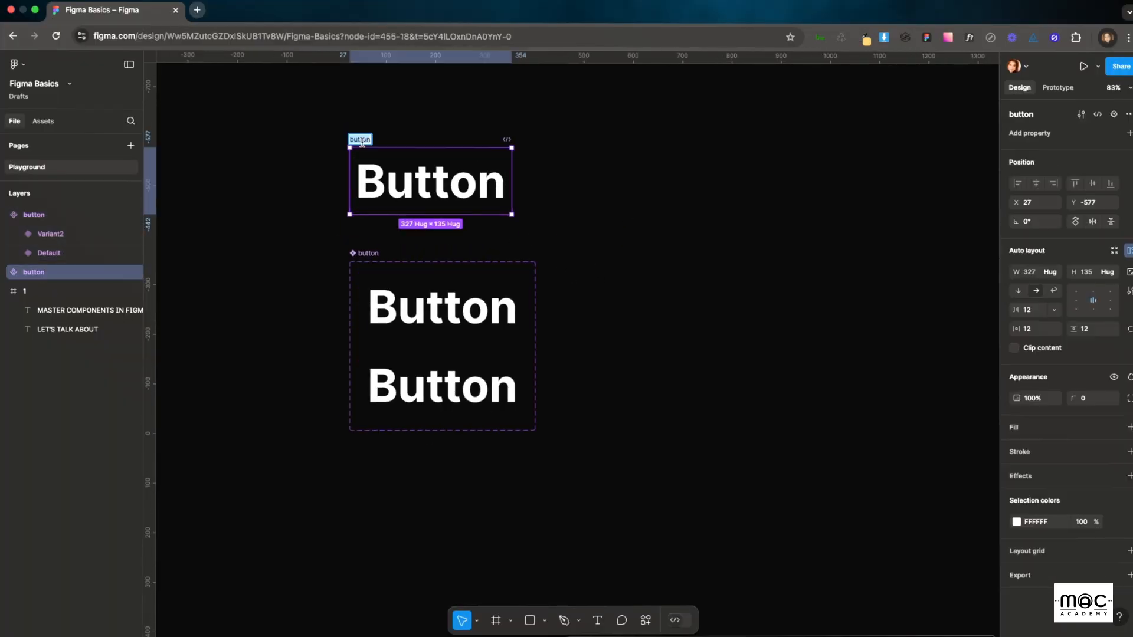
type(".")
key("Return")
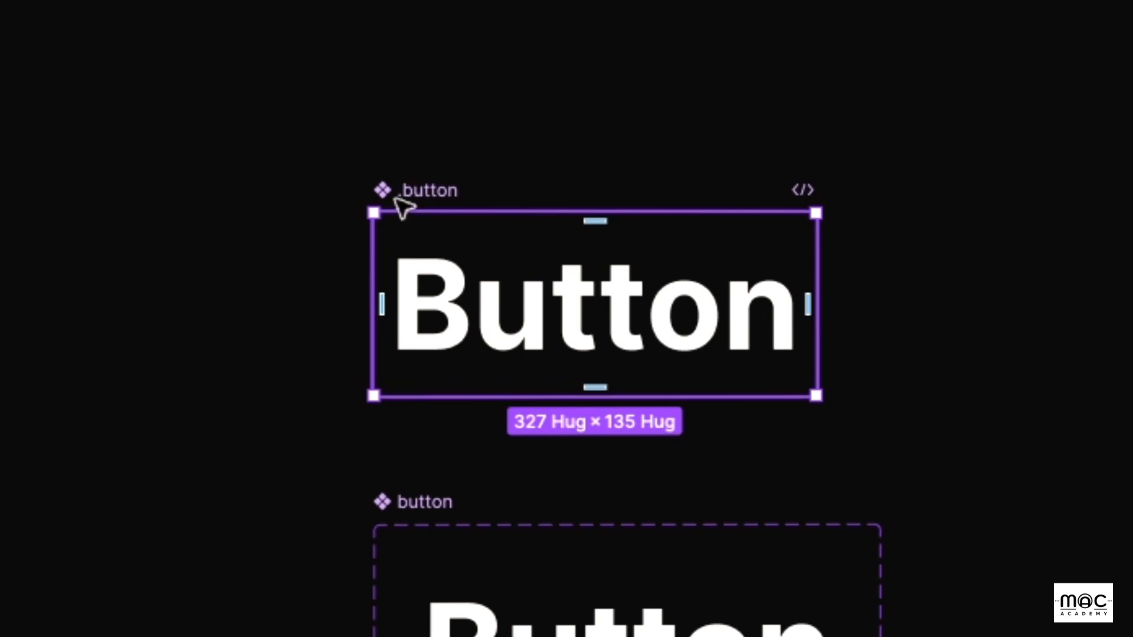
left_click(570, 176)
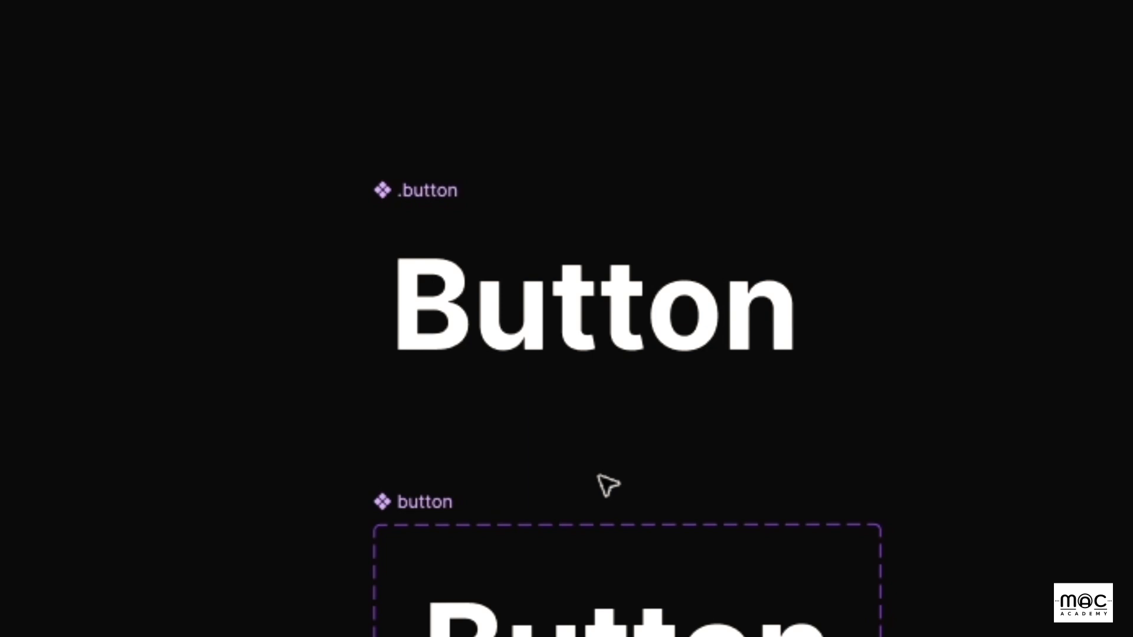
Step: Try an underscore in the upper component's name, remove the prefix, and restore the name to ".button"
left_click(445, 188)
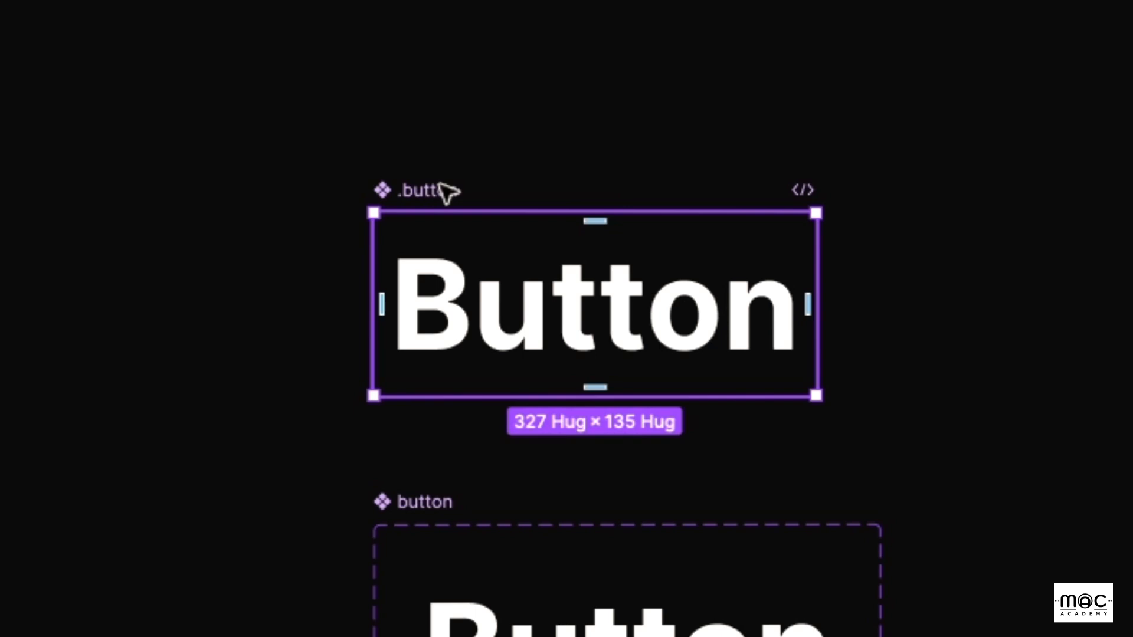
double_click(438, 184)
key("Left")
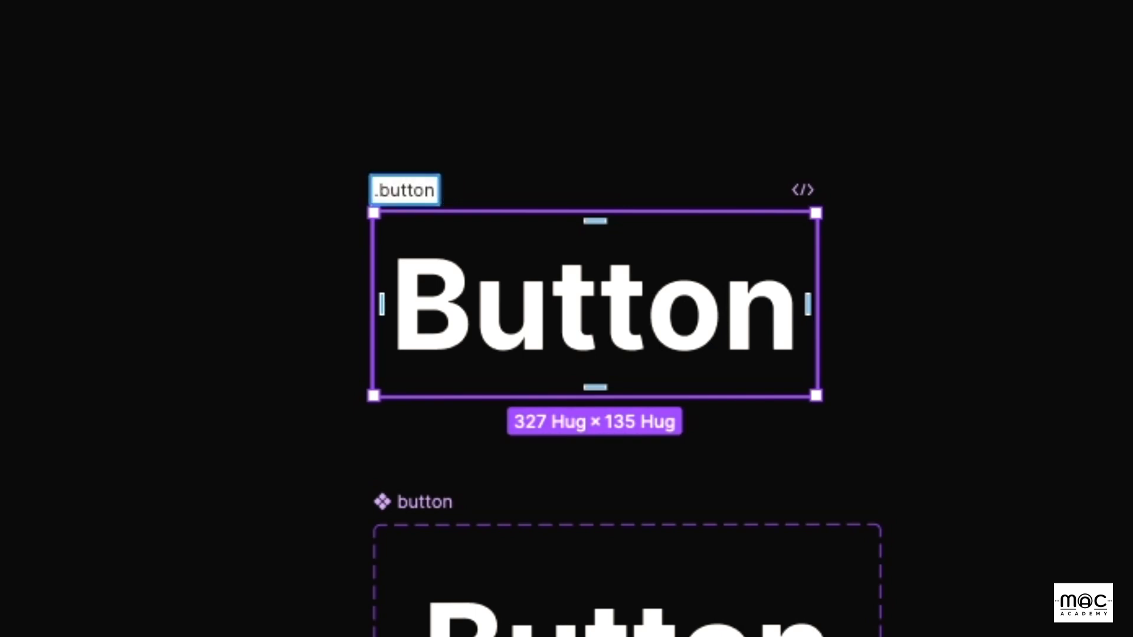
type("_")
key("BackSpace")
key("BackSpace")
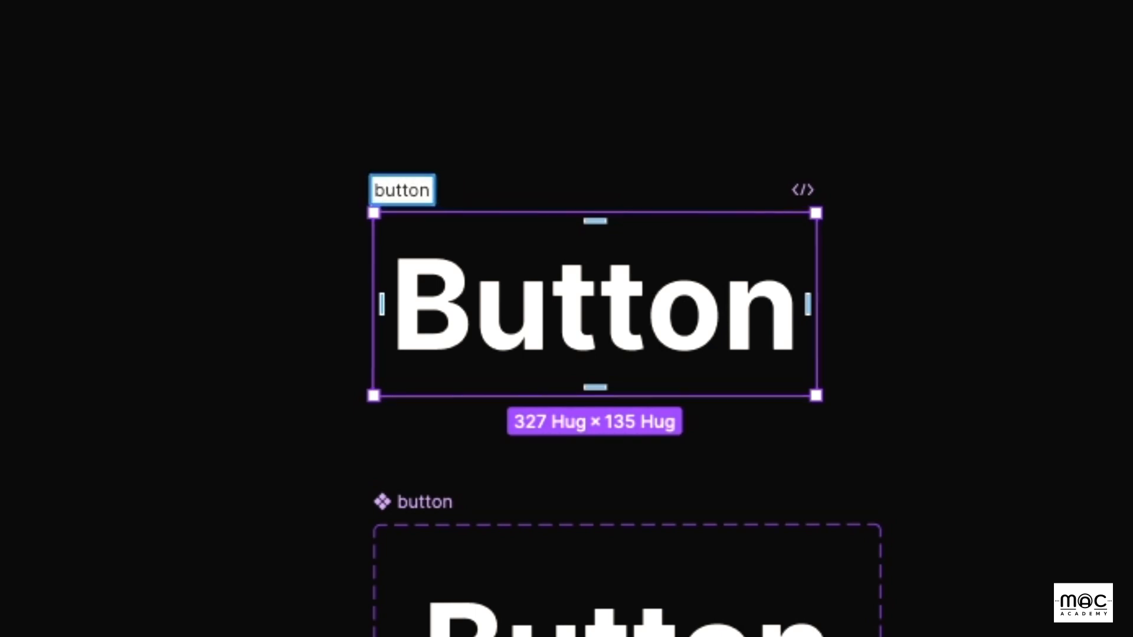
type(".")
key("Return")
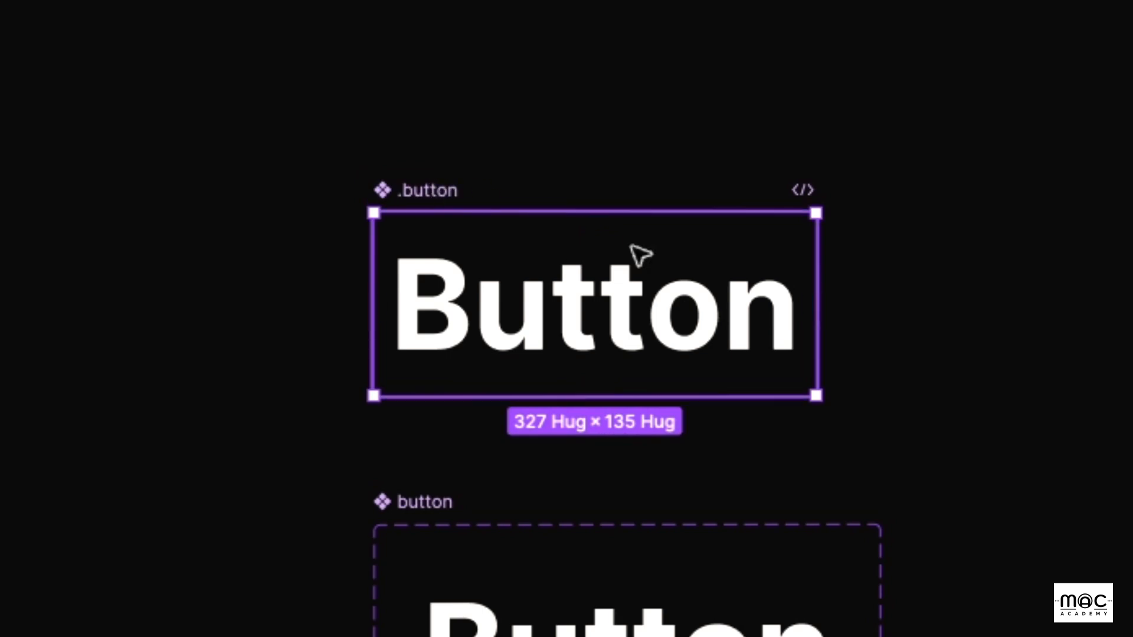
left_click(1006, 512)
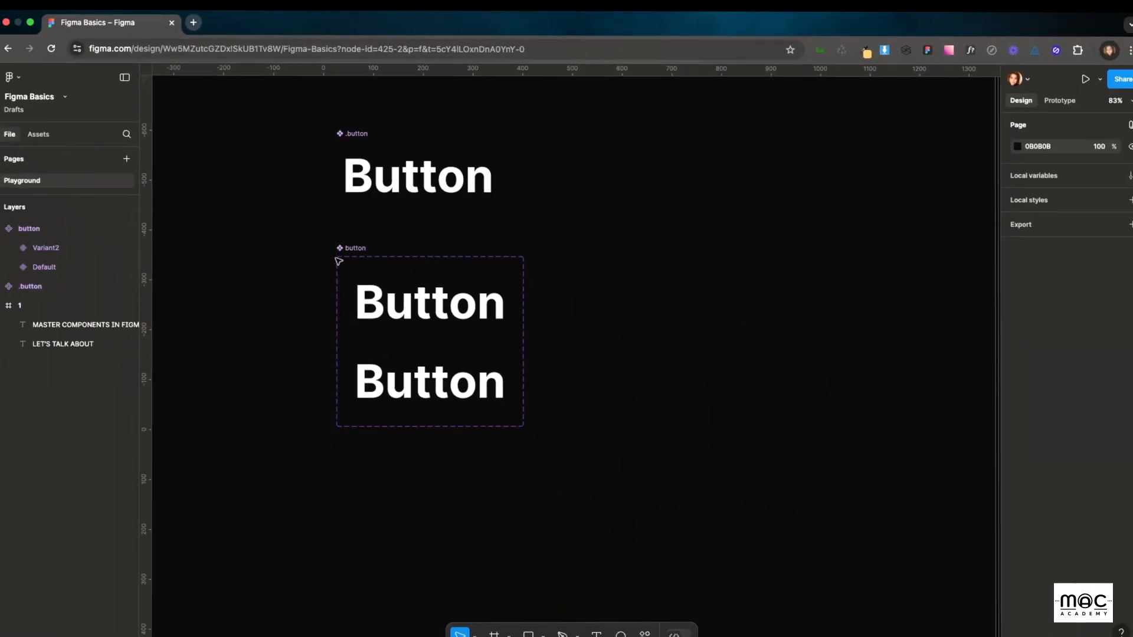
Step: Space the components further apart, moving the button variant set down to Y -334 and .button up to X 20, Y -588
left_click_drag(349, 250, 349, 257)
left_click(598, 262)
left_click_drag(613, 240, 612, 257)
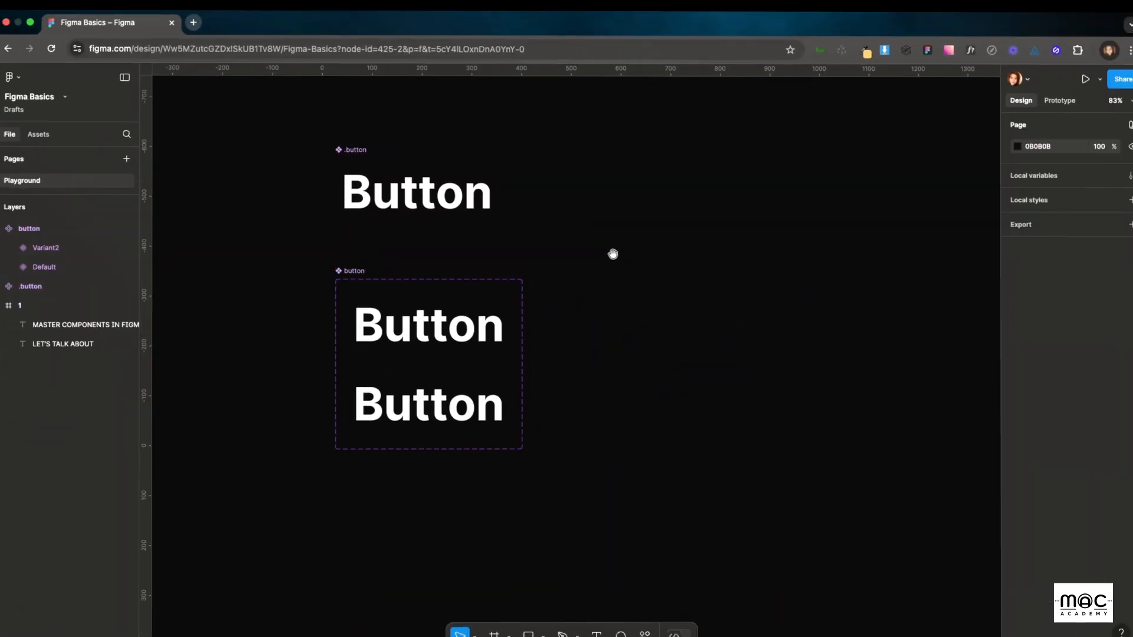
left_click(367, 151)
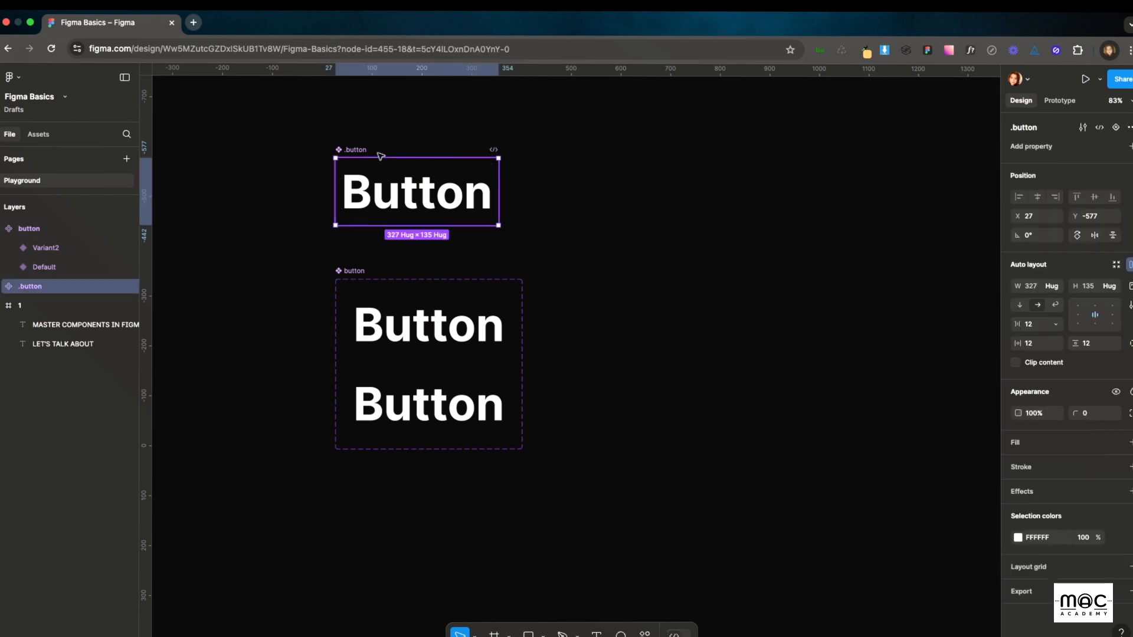
left_click_drag(363, 154, 359, 149)
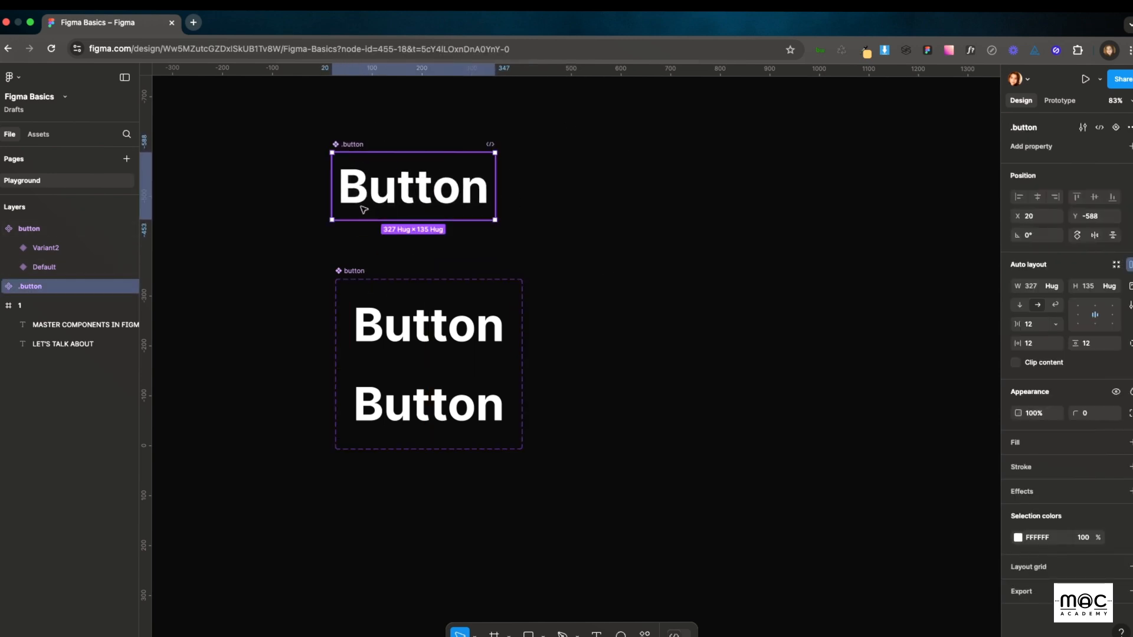
Step: Draw a frame about 92 × 91 after the text inside .button and place a duplicate of it before the text
key("f")
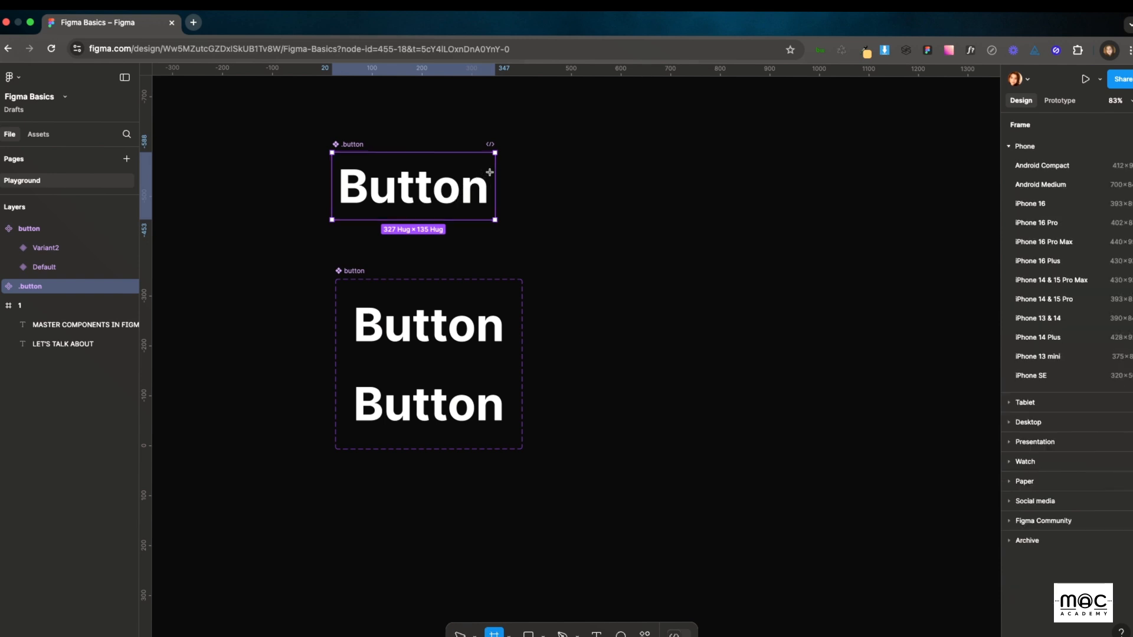
left_click_drag(494, 164, 540, 209)
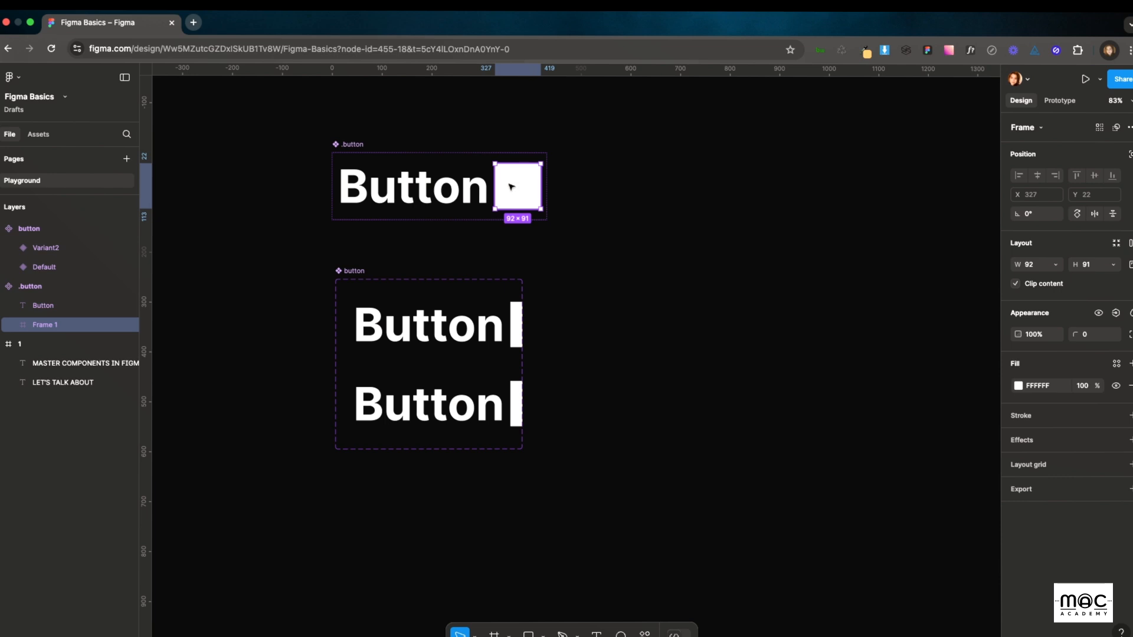
key("super+d")
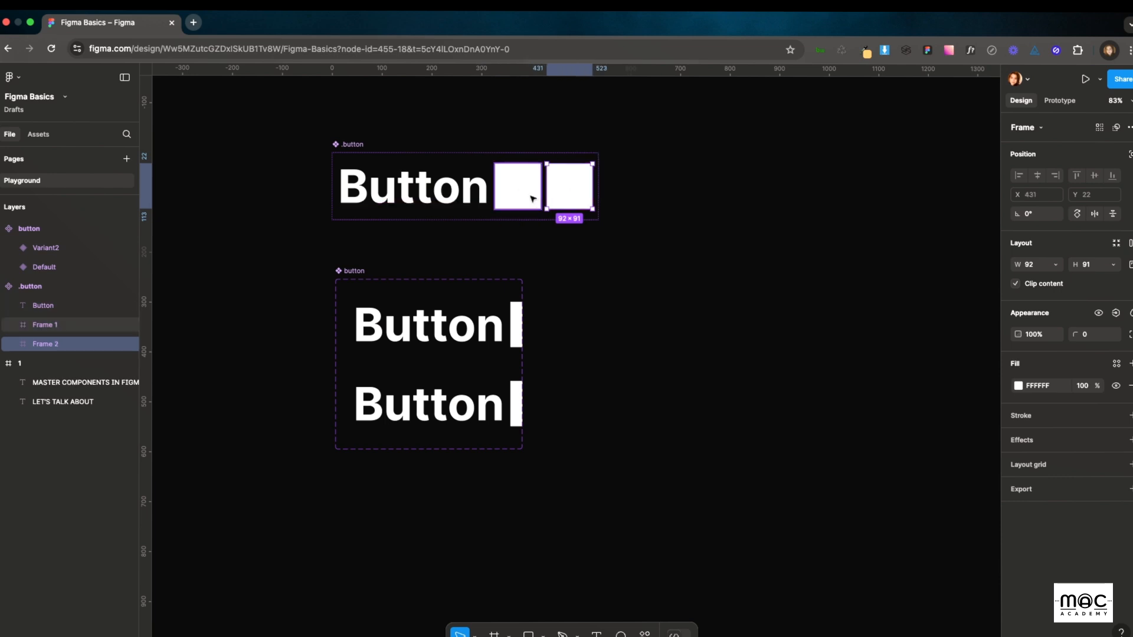
key("Left")
key("Left")
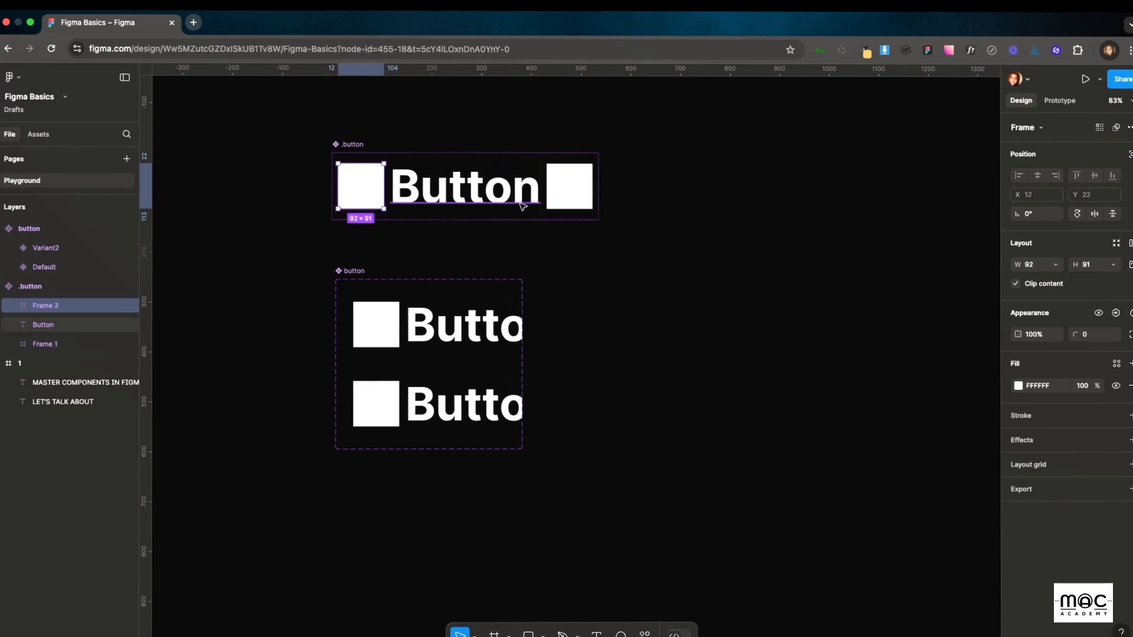
Step: Move .button up a little and enlarge the button variant set to about 678 × 506 so both variants fit inside
left_click(422, 143)
left_click_drag(362, 145, 365, 134)
left_click(347, 274)
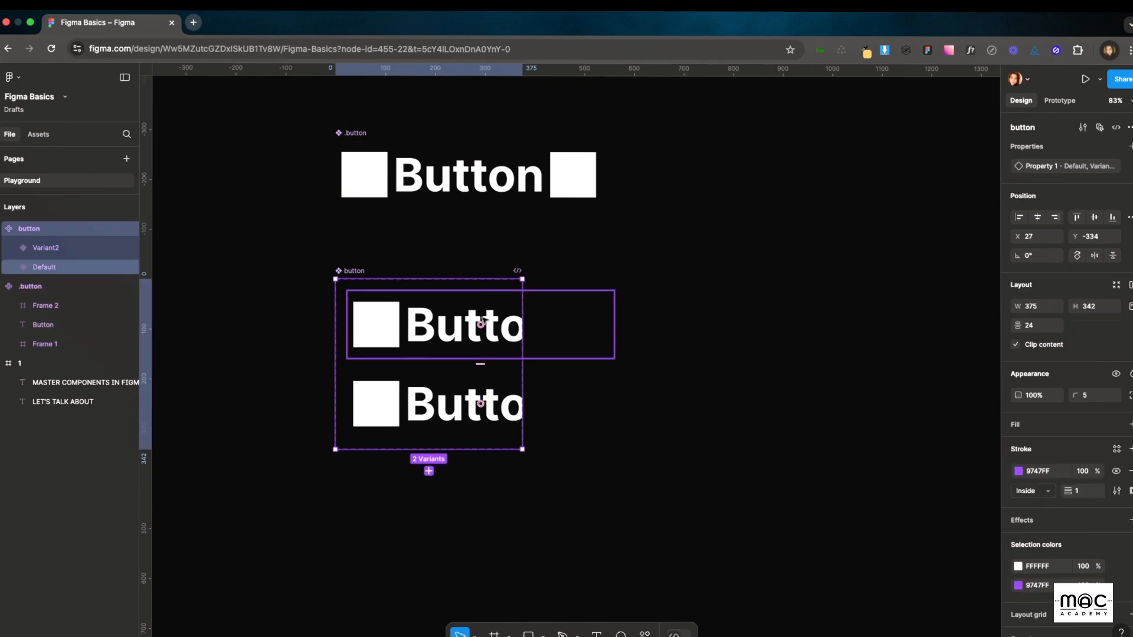
left_click_drag(522, 449, 673, 530)
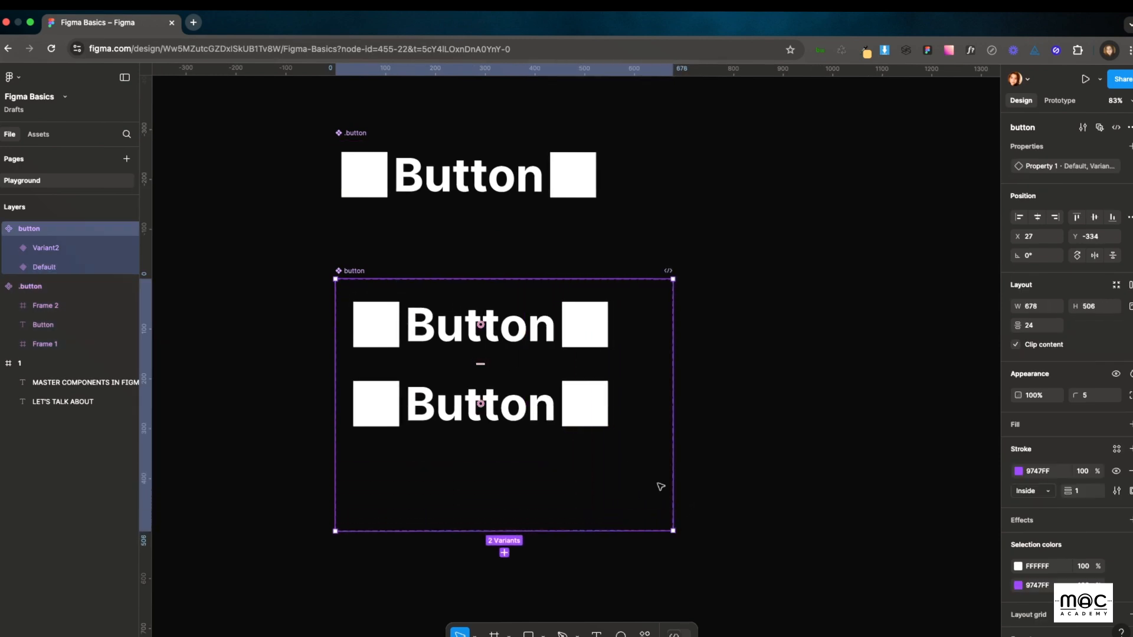
Step: Line up both components at X 20, with .button at Y -650 and the variant set at Y -365, and shrink the set to about 651 × 470
left_click_drag(363, 188, 360, 168)
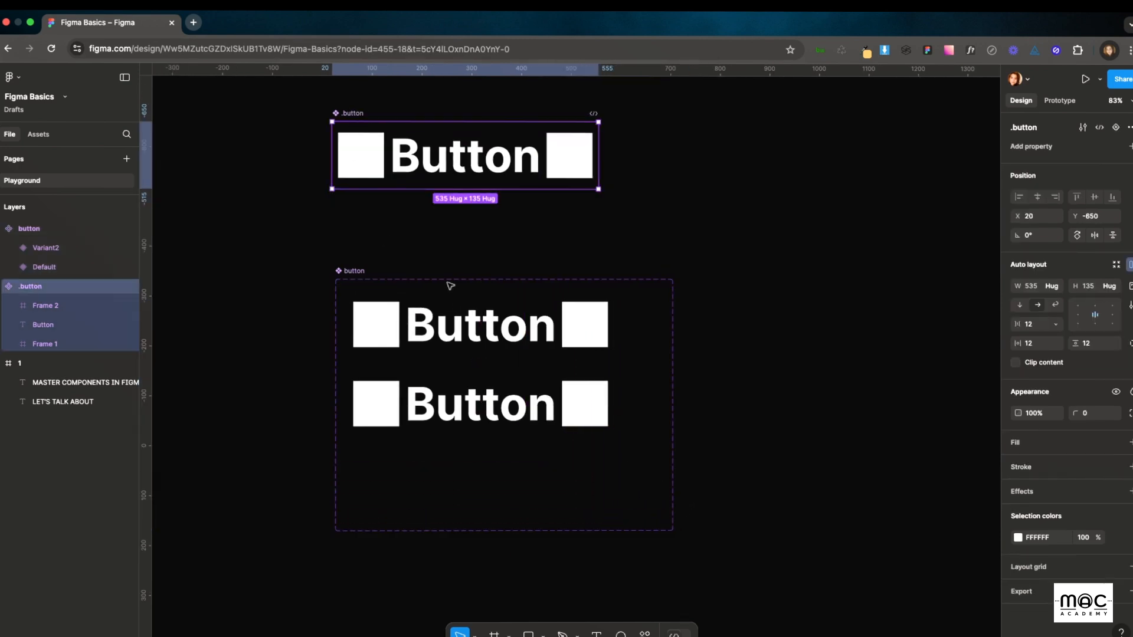
left_click(365, 270)
left_click_drag(365, 271, 361, 256)
scroll(418, 231, "up", 1)
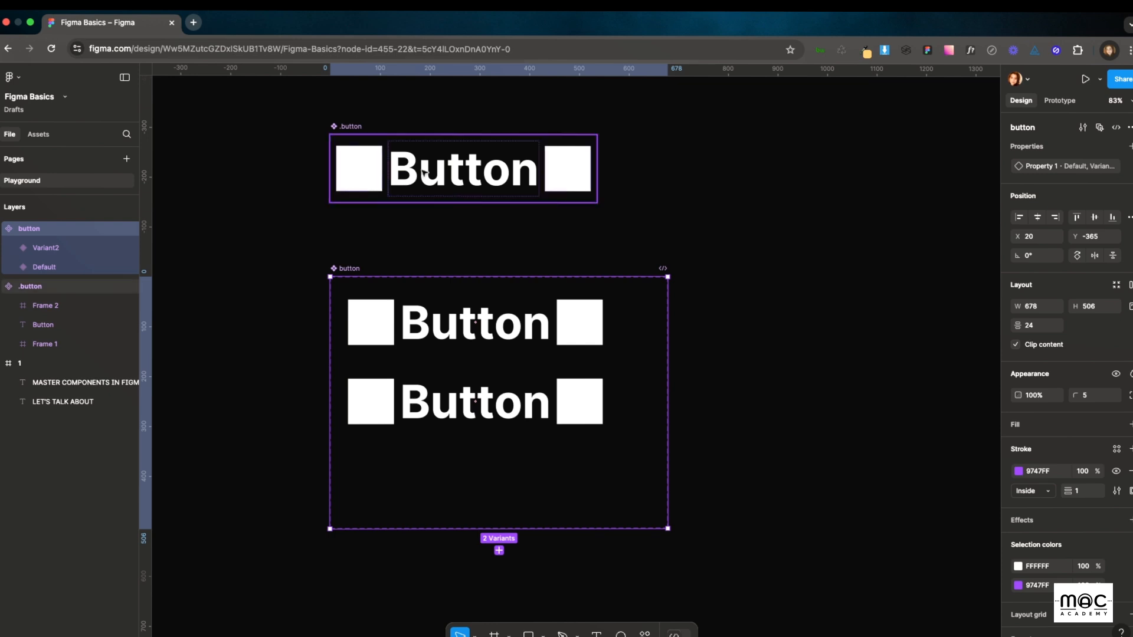
left_click_drag(667, 530, 653, 509)
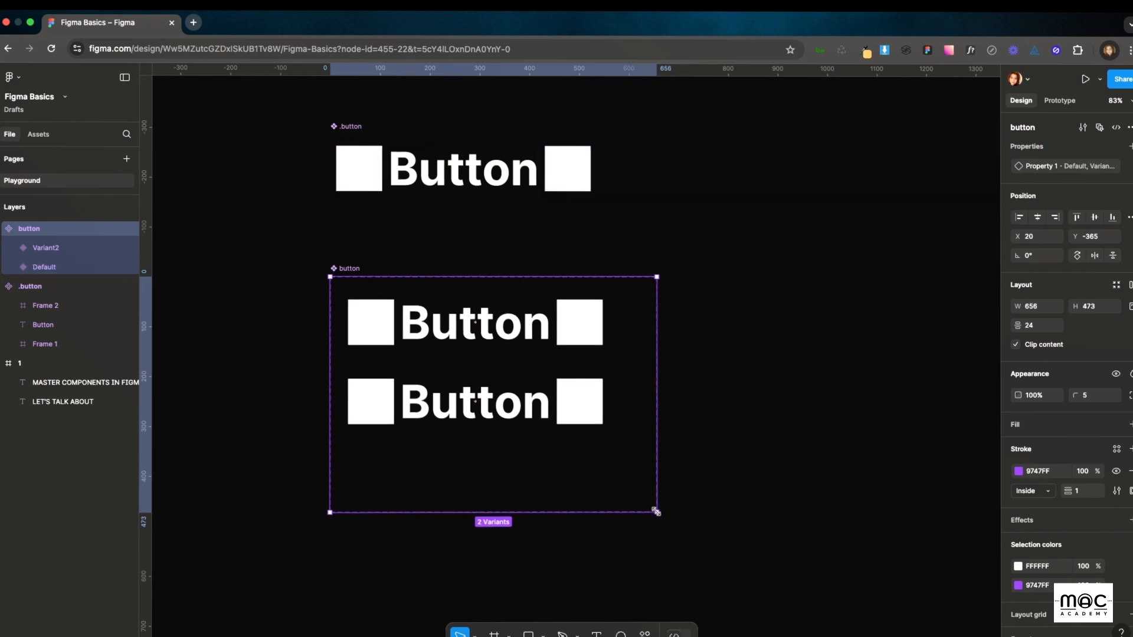
Step: Give the .button component a dark grey 212121 fill and a corner radius of 12
left_click(348, 139)
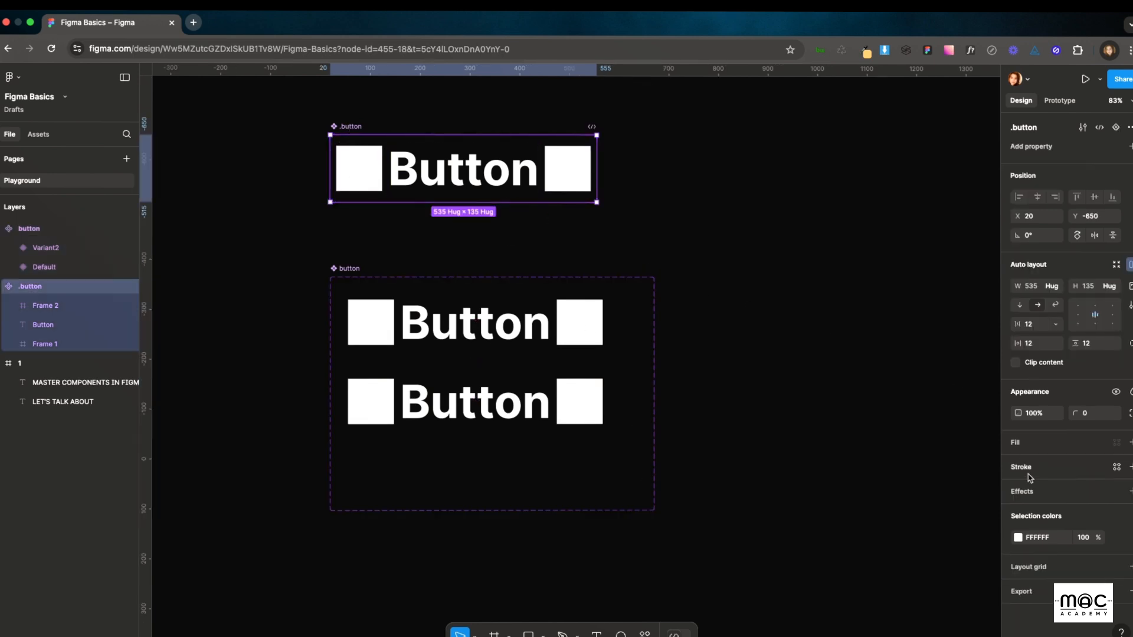
left_click(1066, 445)
left_click(1018, 465)
left_click_drag(879, 417, 799, 486)
left_click_drag(1075, 413, 1114, 413)
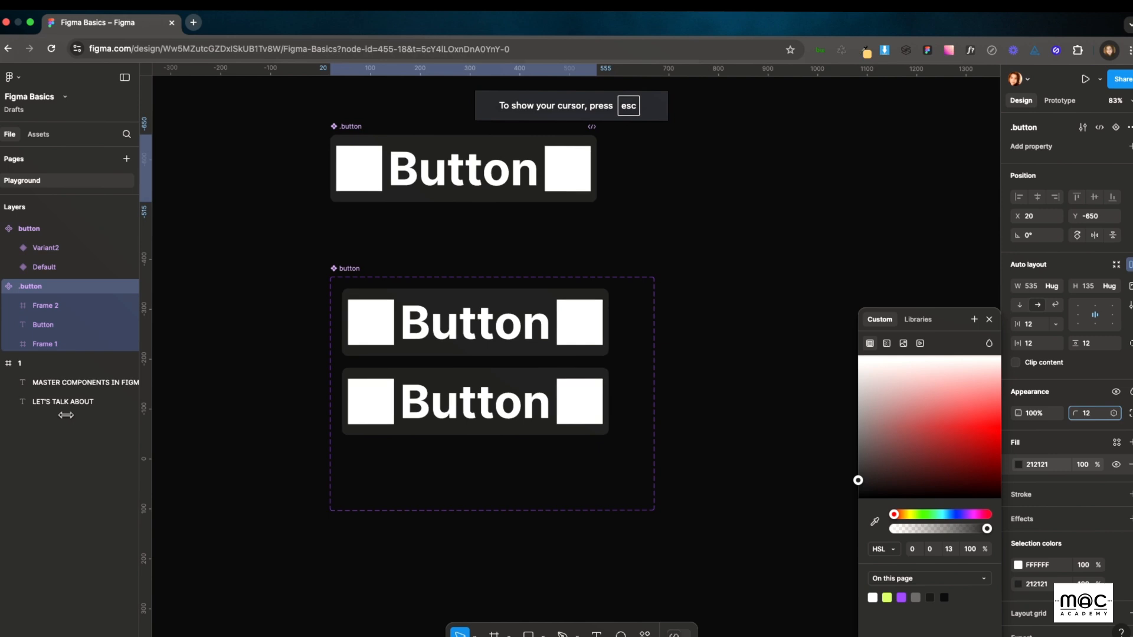
key("Escape")
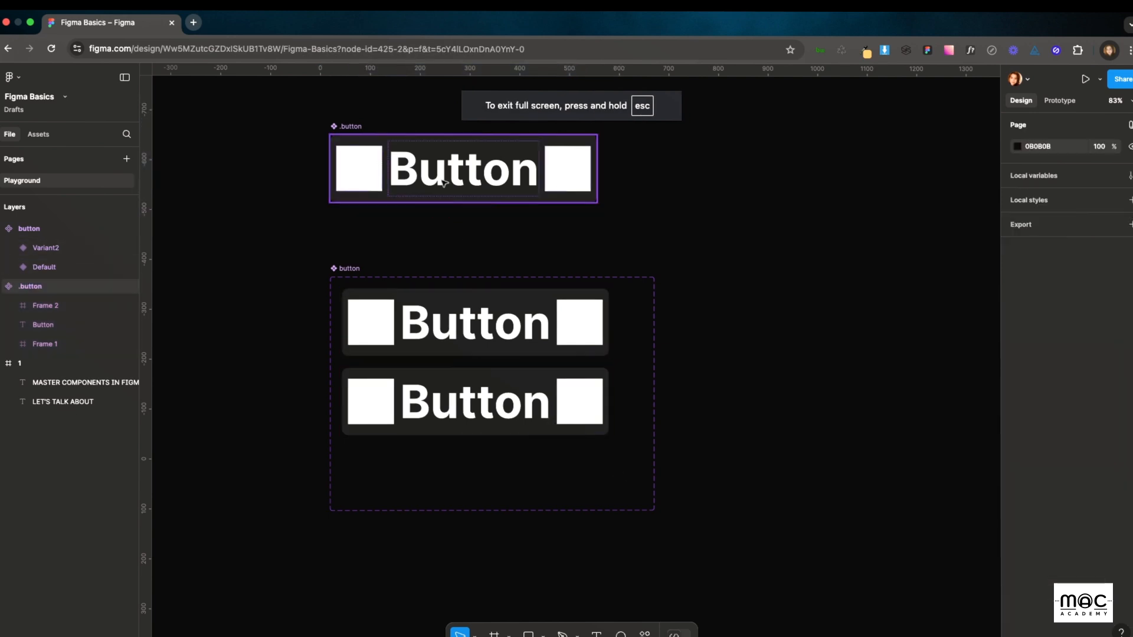
Step: Select the button variant set and examine up close how both variants reflect the styling of .button
left_click(399, 277)
scroll(431, 263, "down", 1)
scroll(431, 262, "down", 1)
scroll(445, 306, "up", 2)
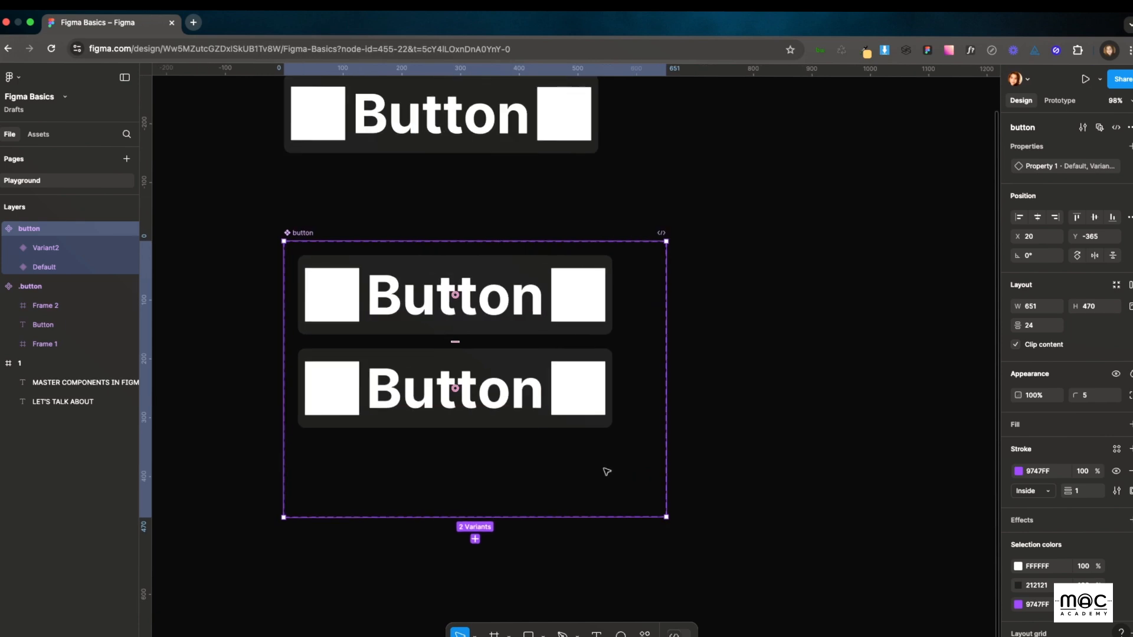
Step: Shrink the button variant set to about 583 × 357 so it fits closely around its two variants
left_click_drag(666, 517, 627, 451)
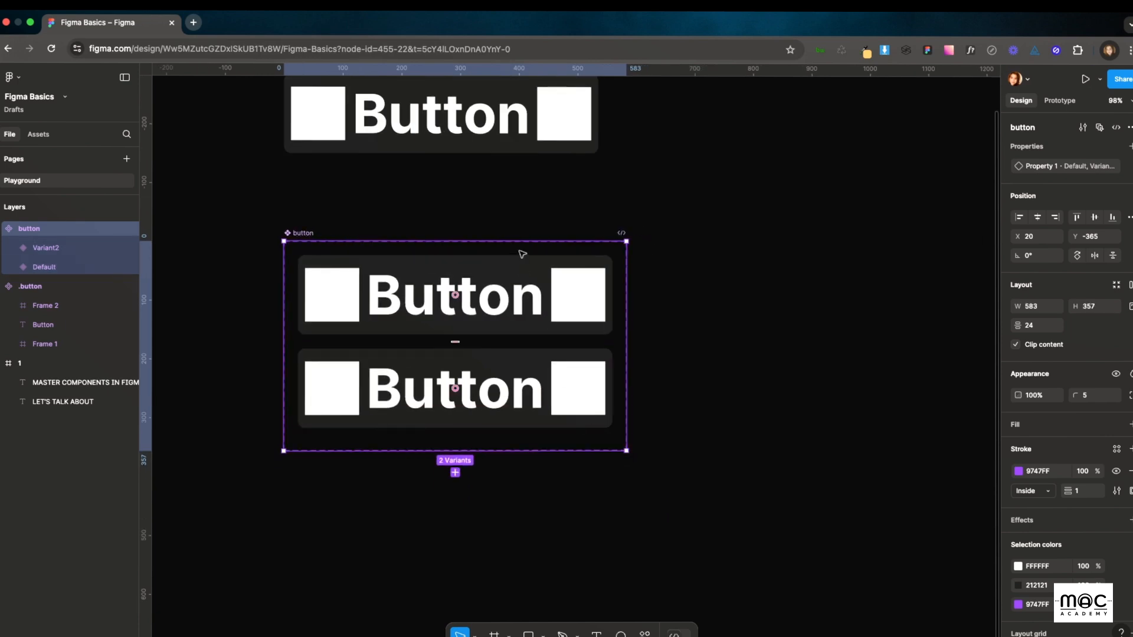
left_click(322, 285)
left_click(544, 400)
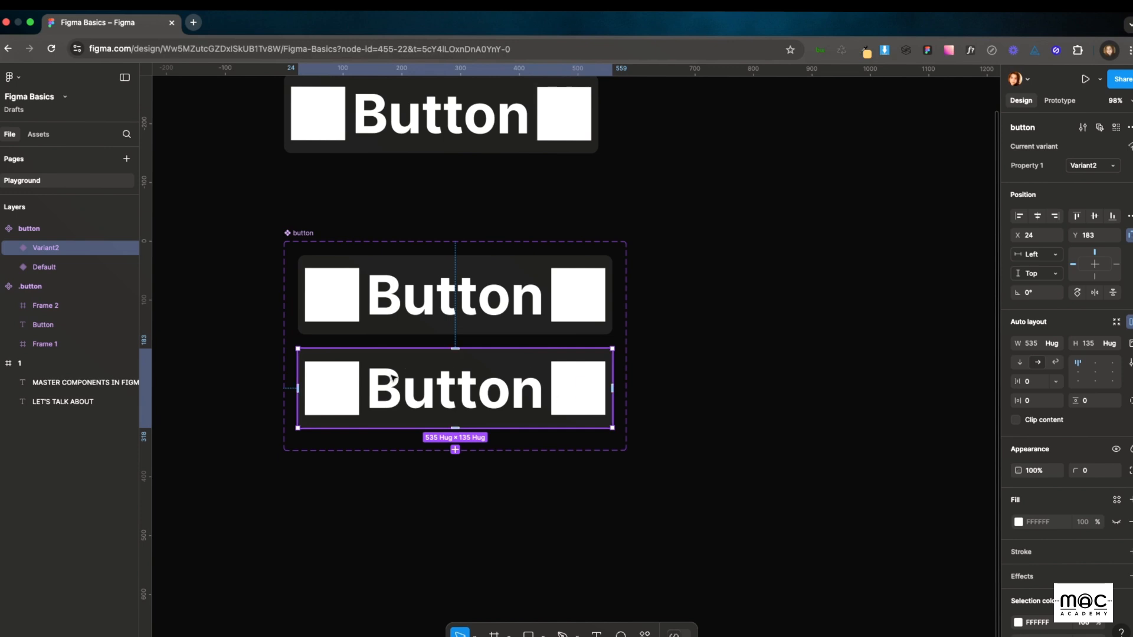
left_click(361, 329)
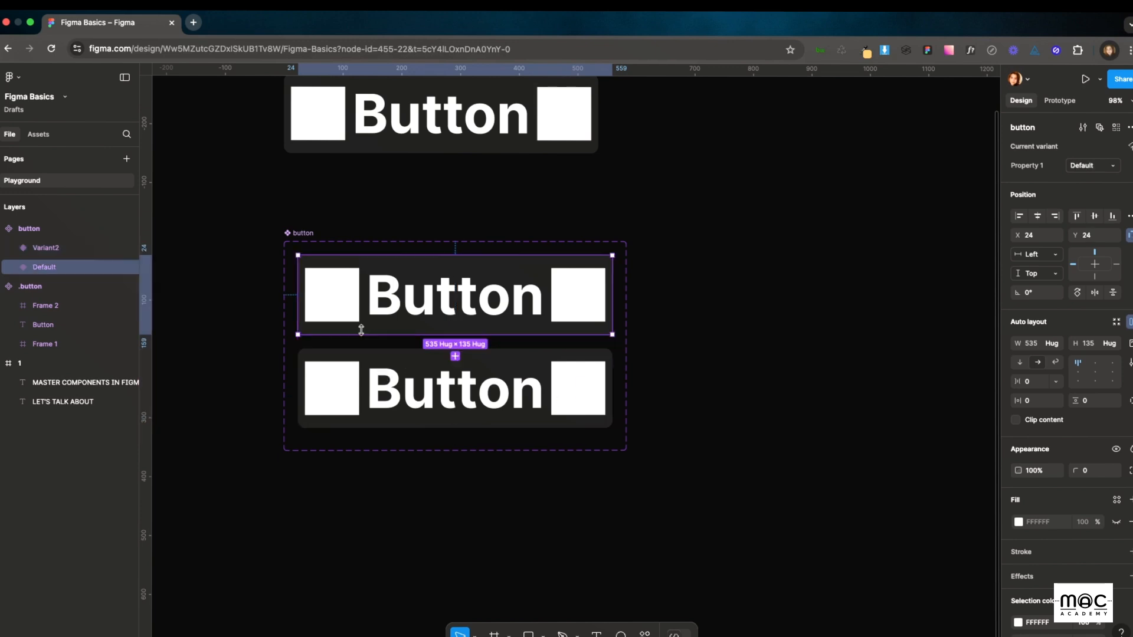
Step: Rename the button variant set's variant property to State
left_click(302, 233)
left_click_drag(253, 213, 690, 515)
scroll(760, 295, "up", 3)
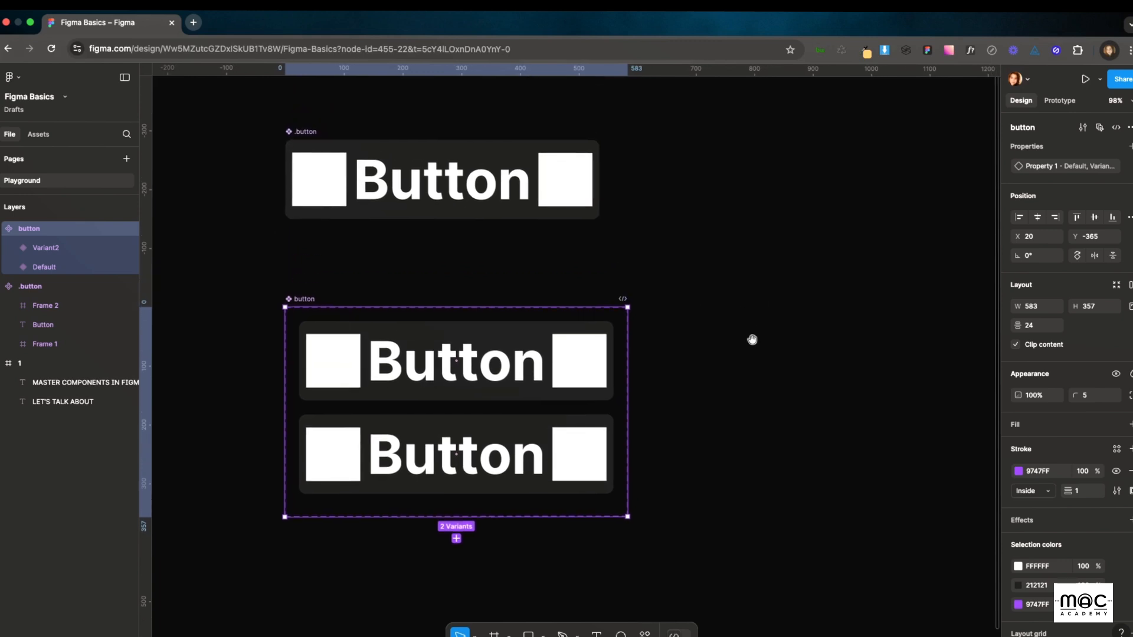
double_click(1052, 172)
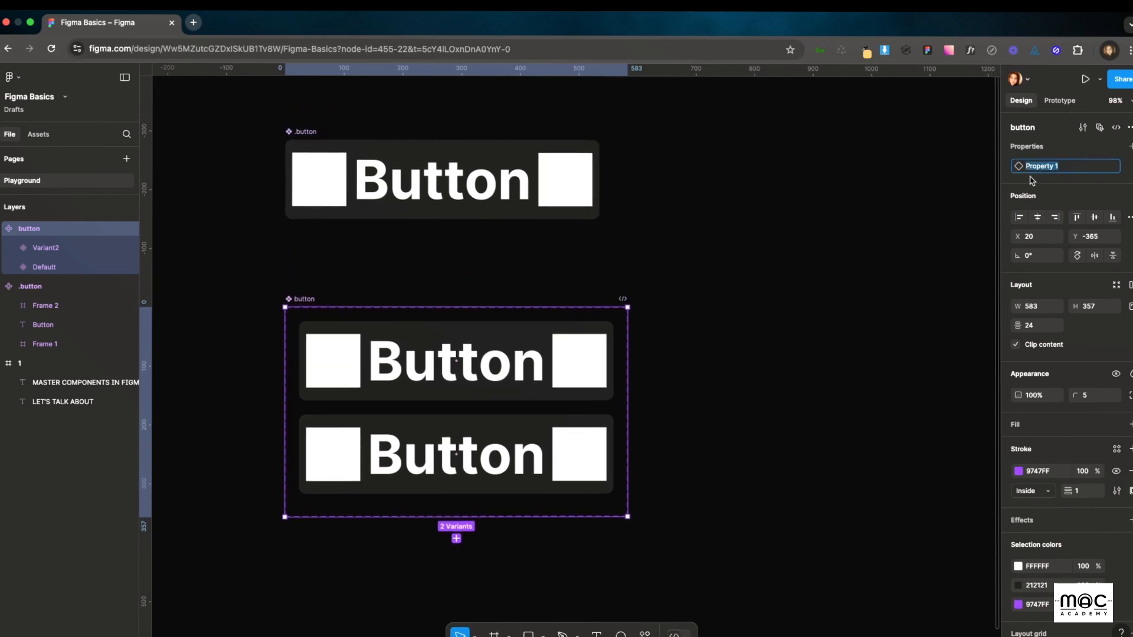
type("State")
key("Return")
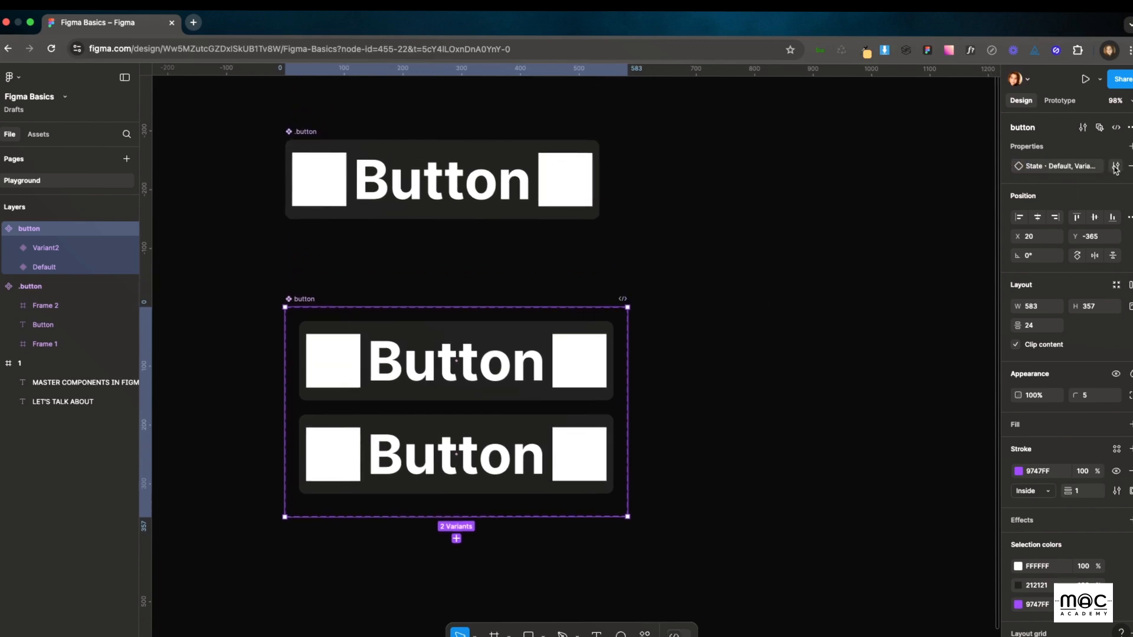
Step: Rename the State property's values to Resting for the upper variant and Hover for the lower one
left_click(1115, 167)
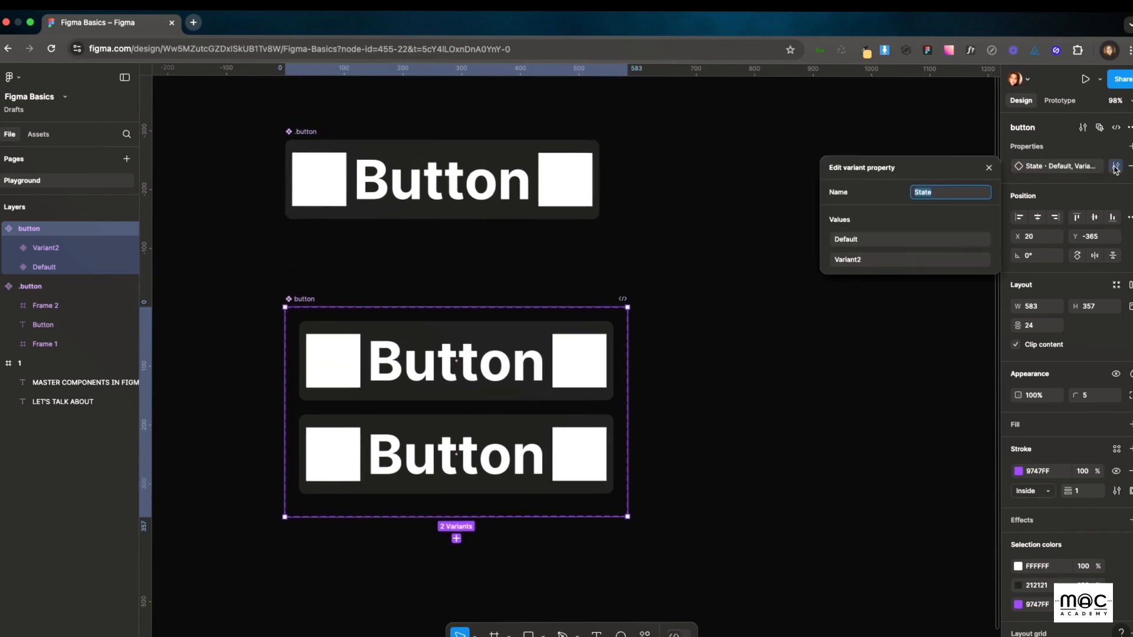
left_click(868, 241)
left_click(870, 261)
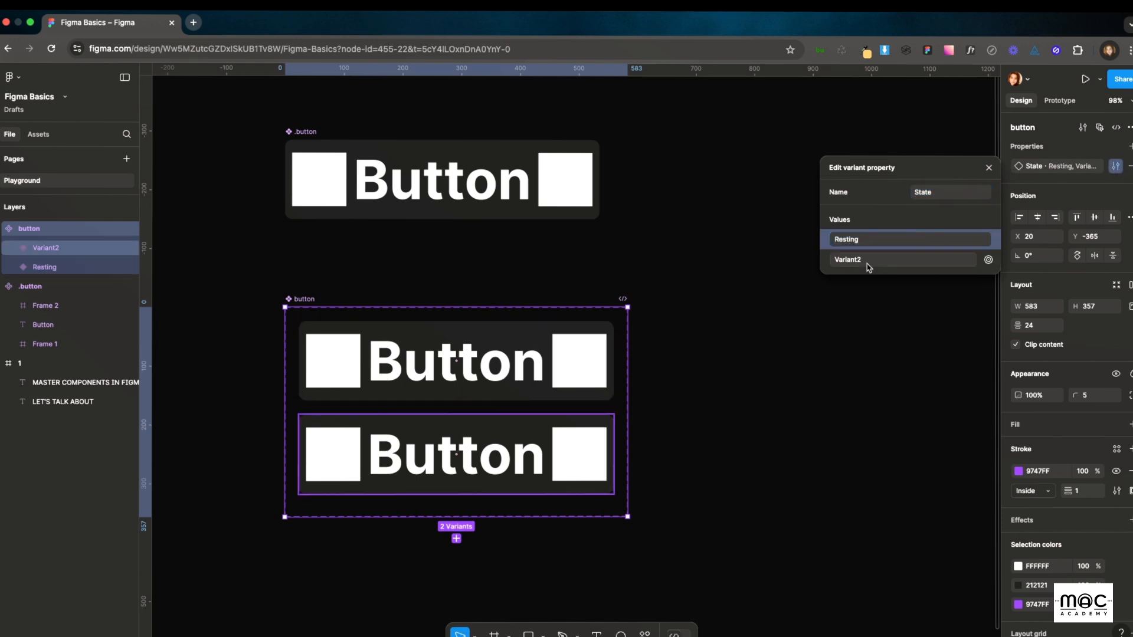
left_click(715, 409)
scroll(735, 418, "down", 1)
Step: Check the State assigned to the Hover and Resting variants and compare their layers with the master .button component
left_click(548, 429)
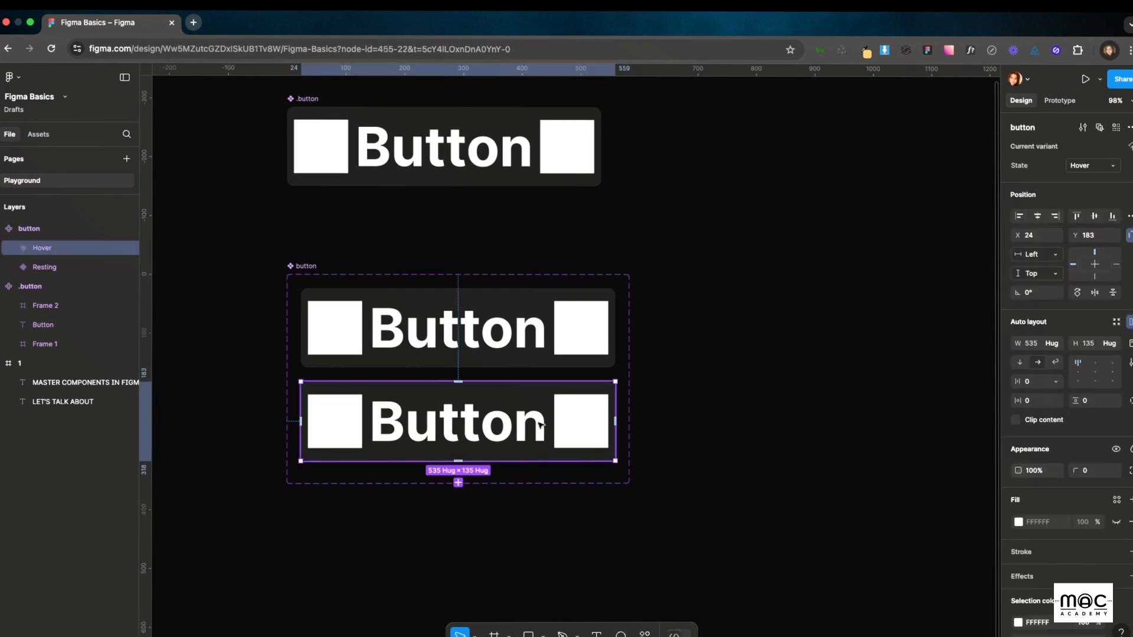
scroll(541, 424, "down", 2)
left_click(485, 336)
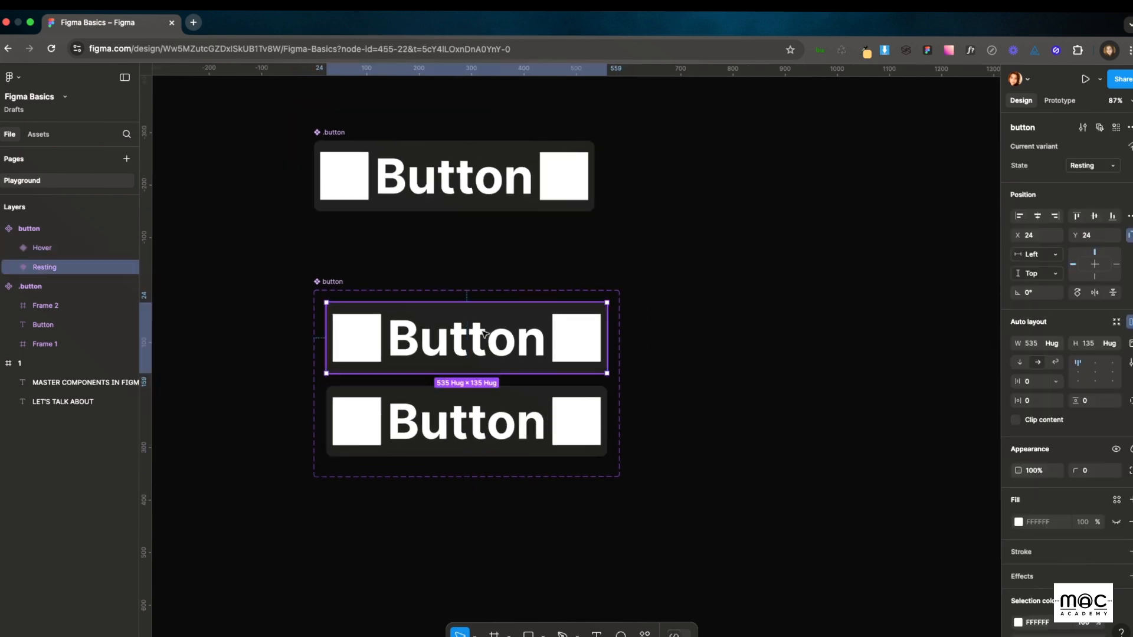
left_click(467, 180)
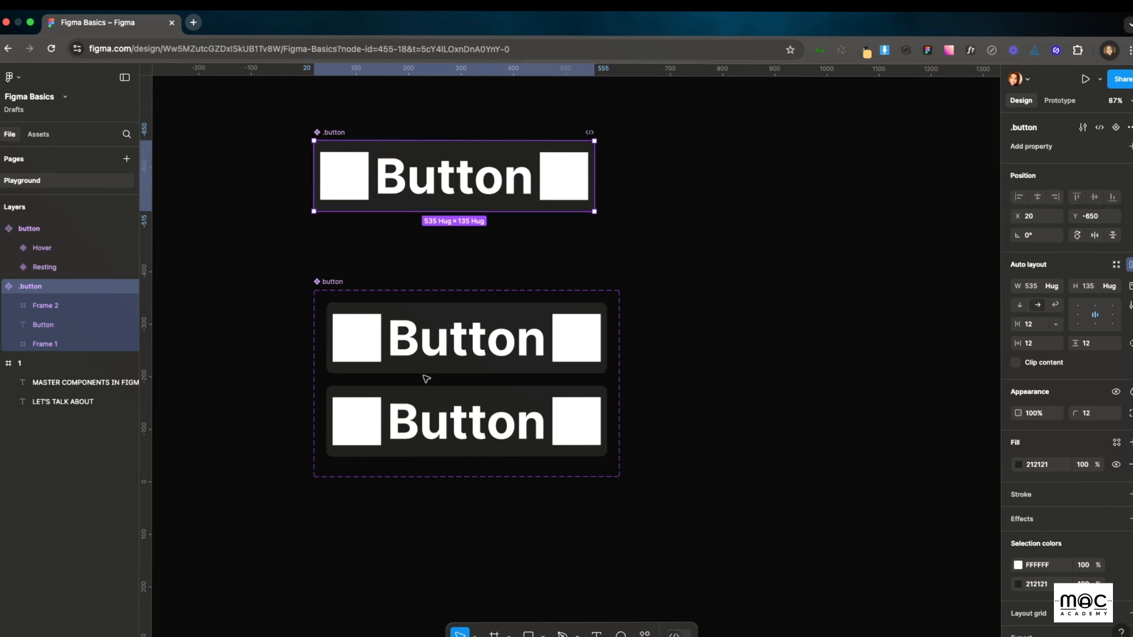
scroll(425, 379, "up", 2)
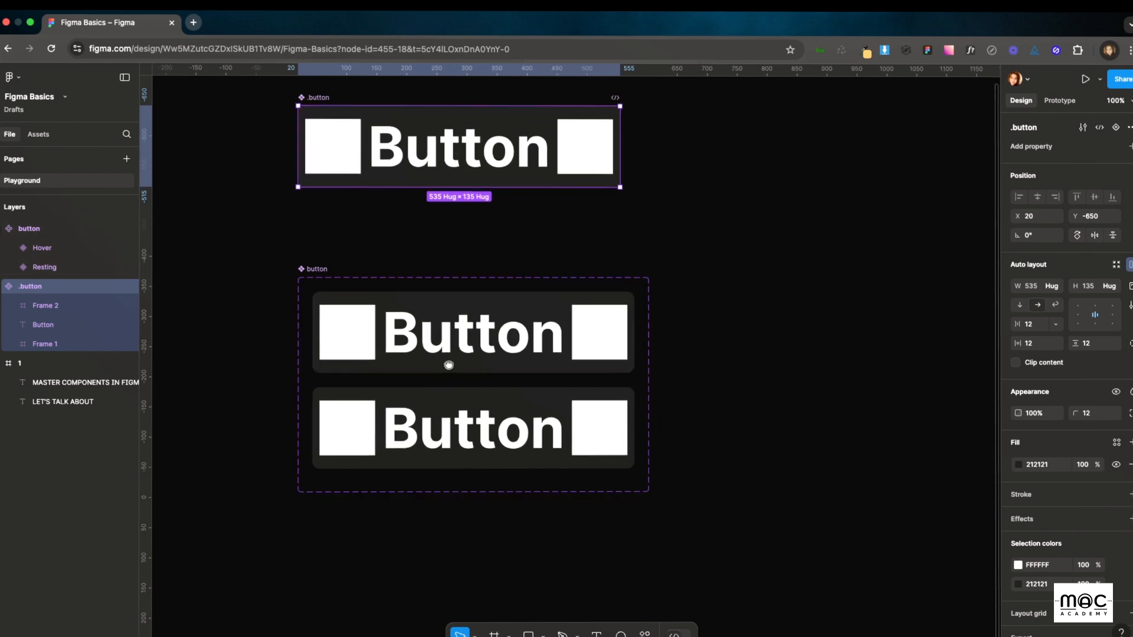
left_click_drag(448, 365, 443, 347)
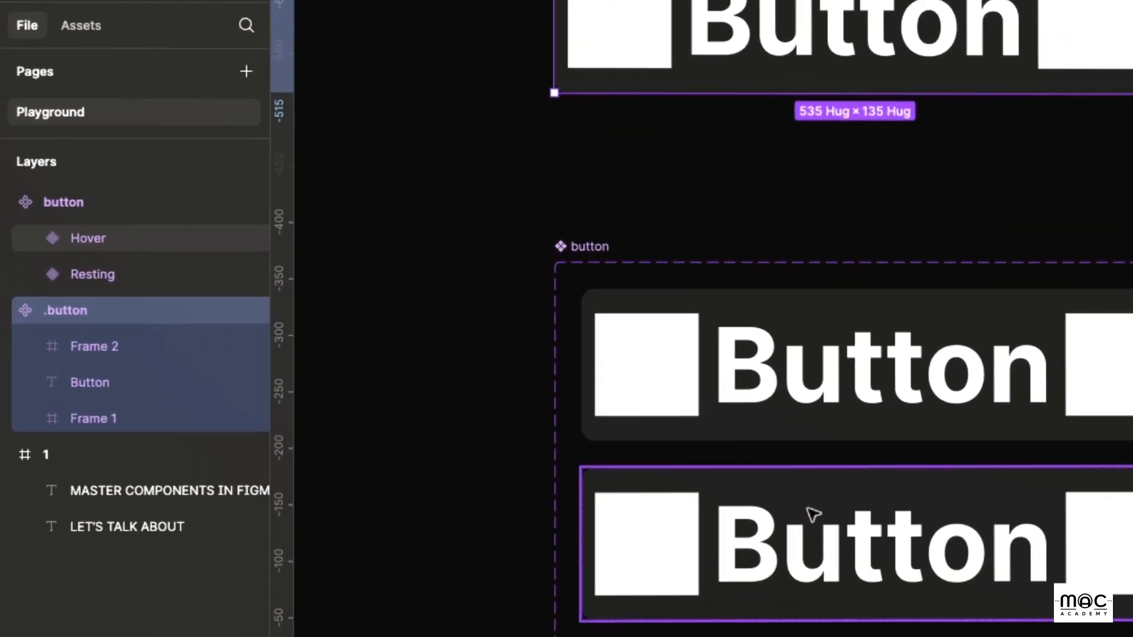
left_click(808, 511)
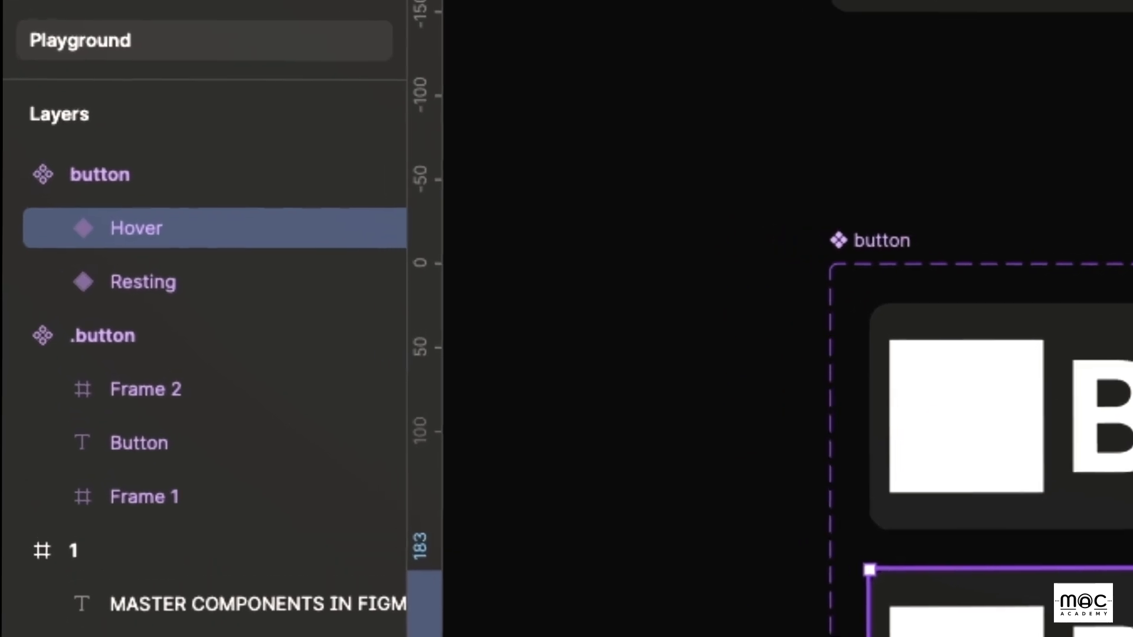
left_click(733, 394)
left_click(761, 515)
left_click(731, 392)
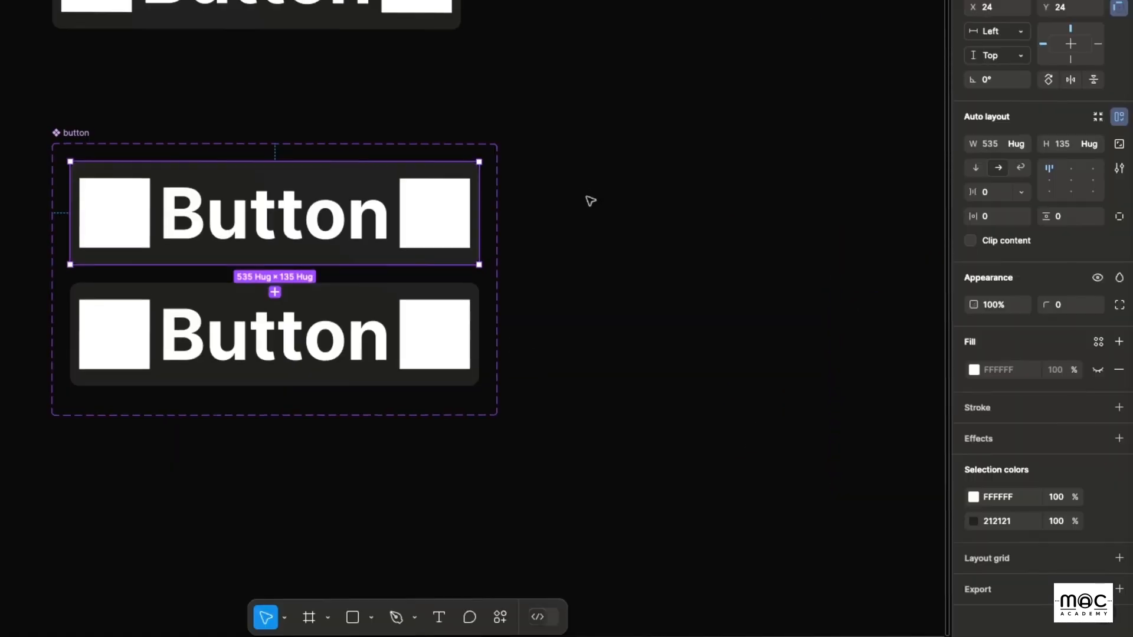
Step: Compare the fill and corner settings of .button, the Resting variant and the .button instance nested inside it
scroll(589, 200, "up", 2)
left_click(341, 108)
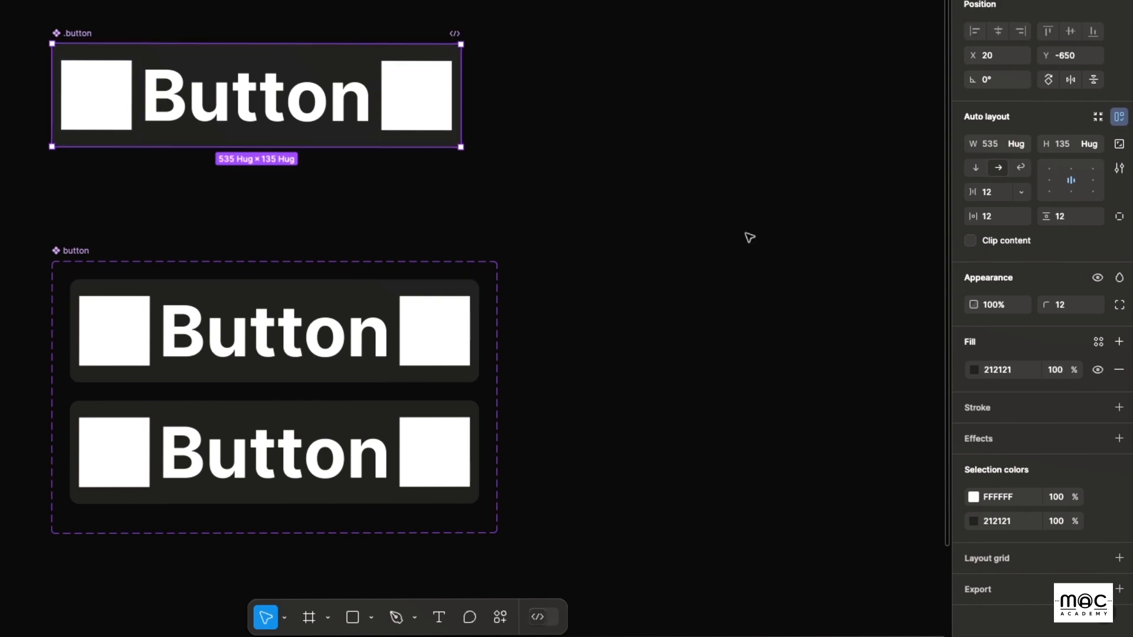
left_click(435, 326)
scroll(999, 428, "down", 1)
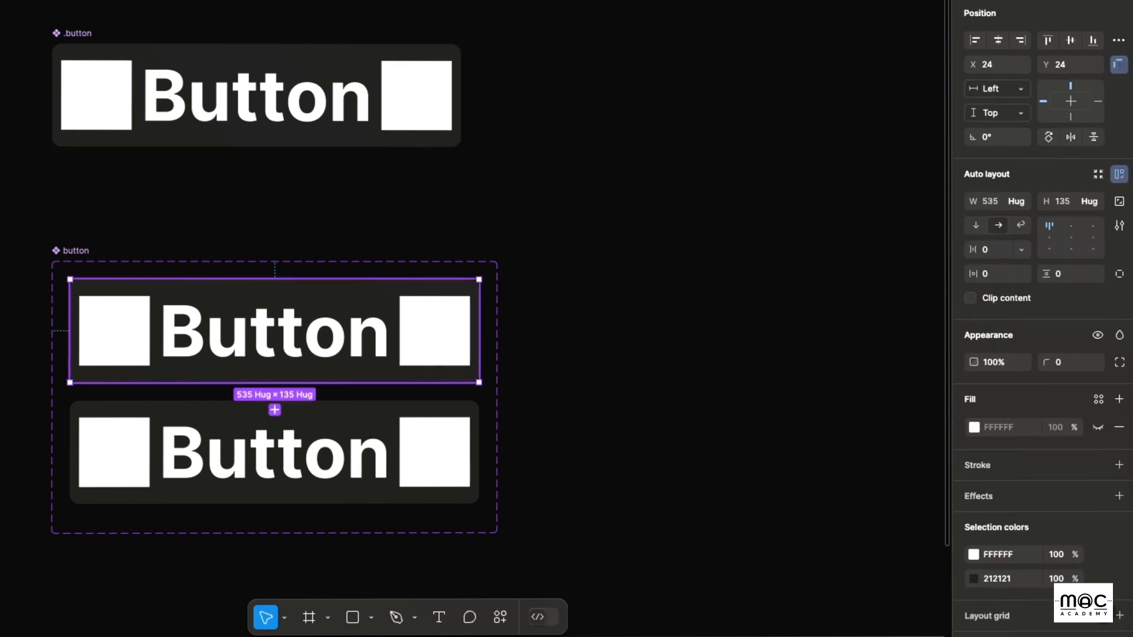
left_click(177, 221)
left_click(140, 222)
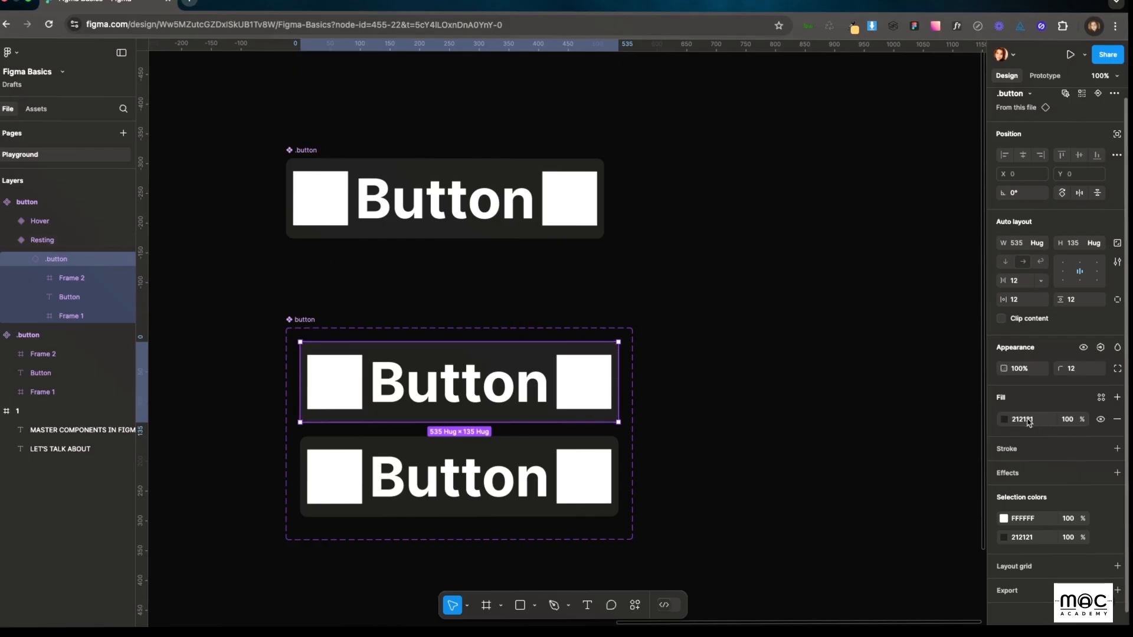
left_click(423, 310)
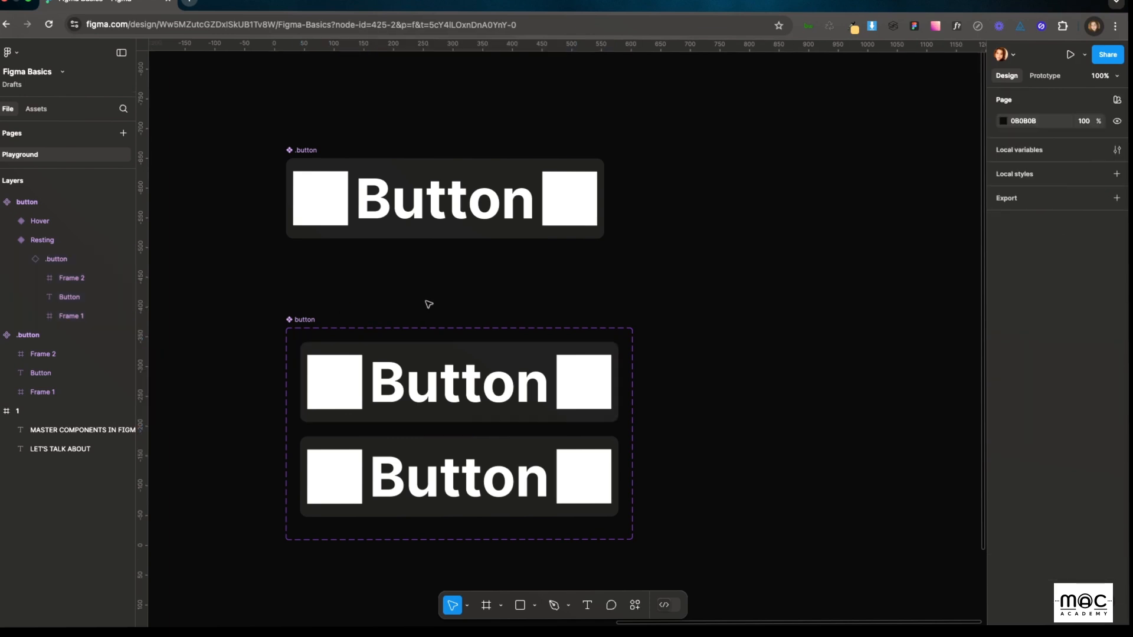
Step: Change the fill of the .button instance nested in the Hover variant to a lighter grey, 757575
scroll(423, 354, "down", 3)
left_click(422, 390)
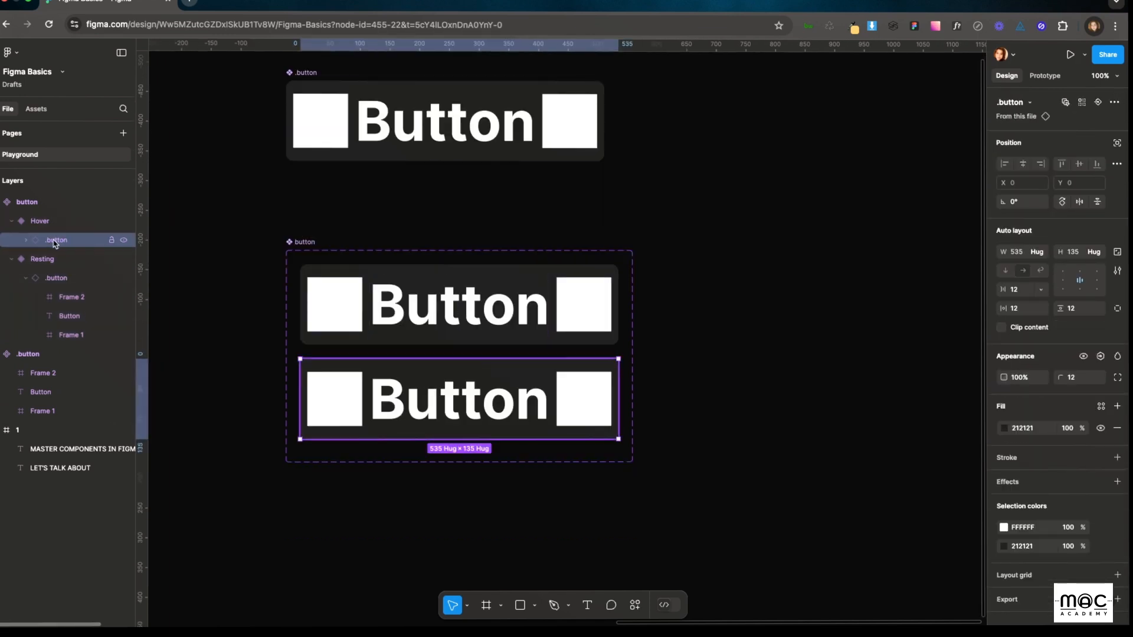
left_click(1003, 428)
left_click_drag(845, 450, 822, 404)
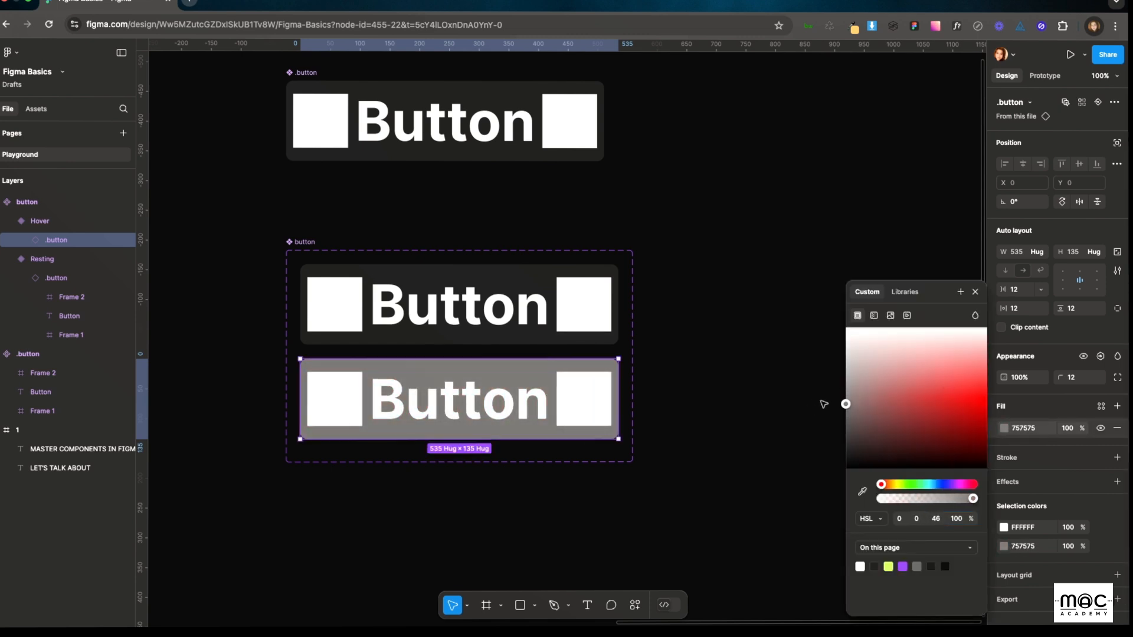
left_click(666, 348)
scroll(682, 304, "up", 1)
Step: Create an instance of the Resting variant beside the variant set, at X 706 and Y -399
left_click(586, 316)
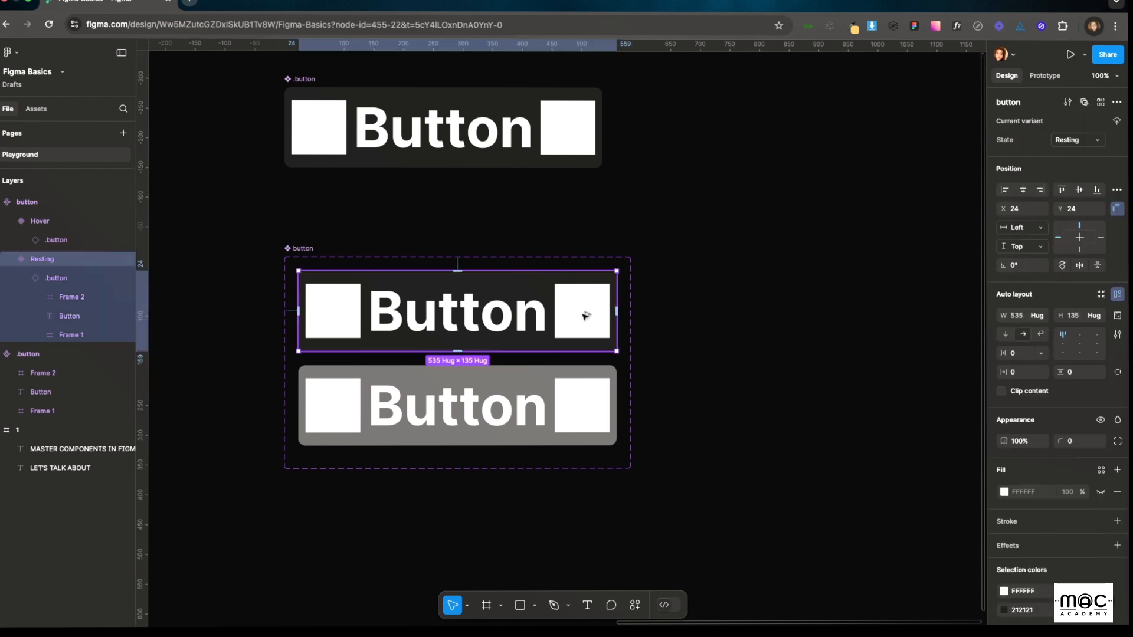
left_click_drag(587, 316, 944, 235)
left_click_drag(807, 262, 640, 233)
left_click_drag(520, 299, 649, 278)
left_click_drag(693, 203, 631, 272)
scroll(630, 272, "right", 1)
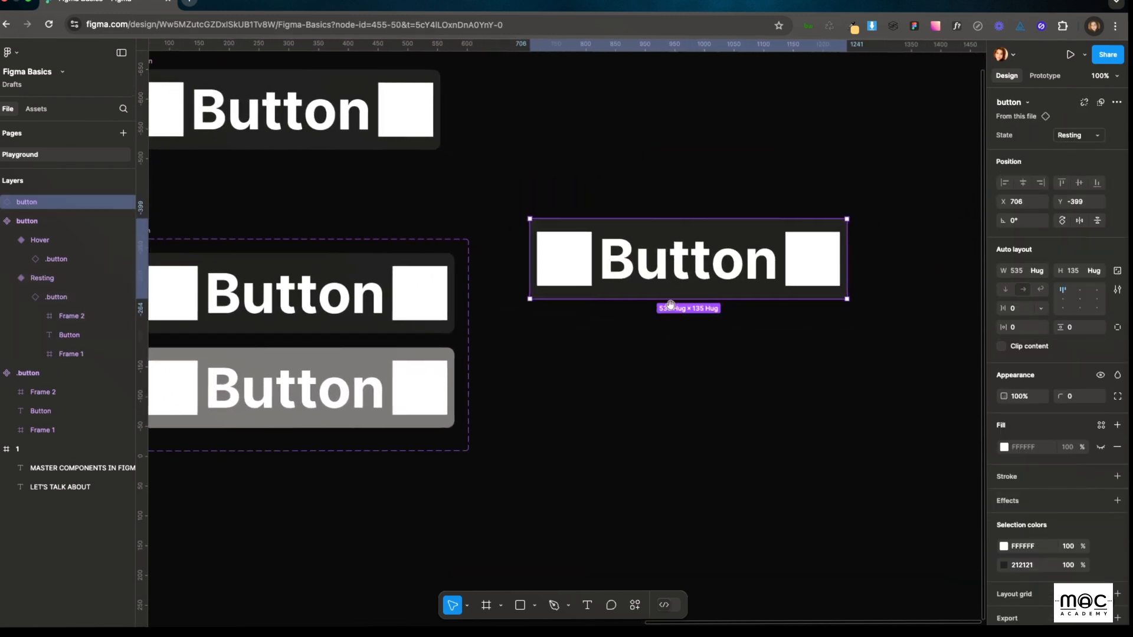
Step: Review the new instance's State options and compare the instance with the .button master and the button variant set
left_click(1084, 137)
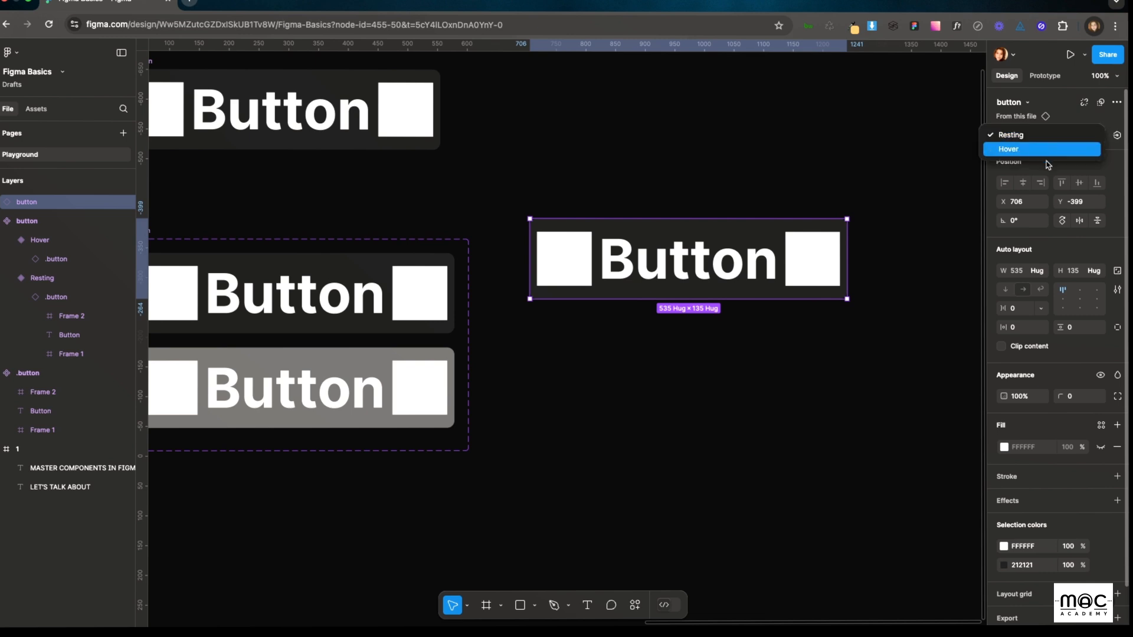
left_click(688, 182)
left_click_drag(463, 167, 656, 210)
left_click_drag(751, 210, 725, 196)
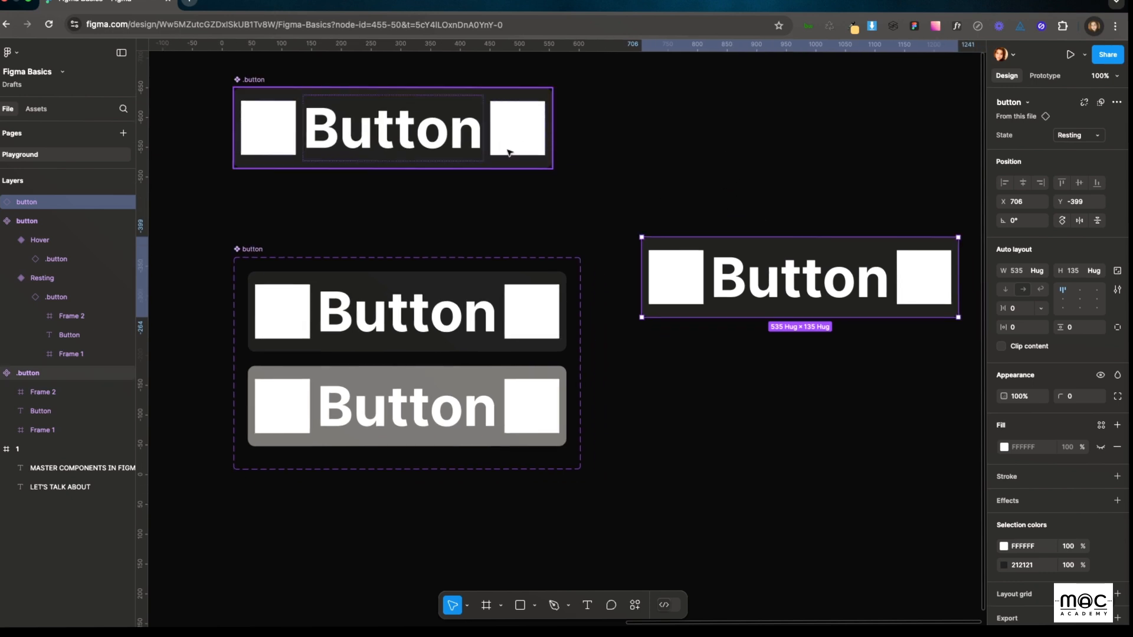
left_click(653, 204)
left_click(680, 243)
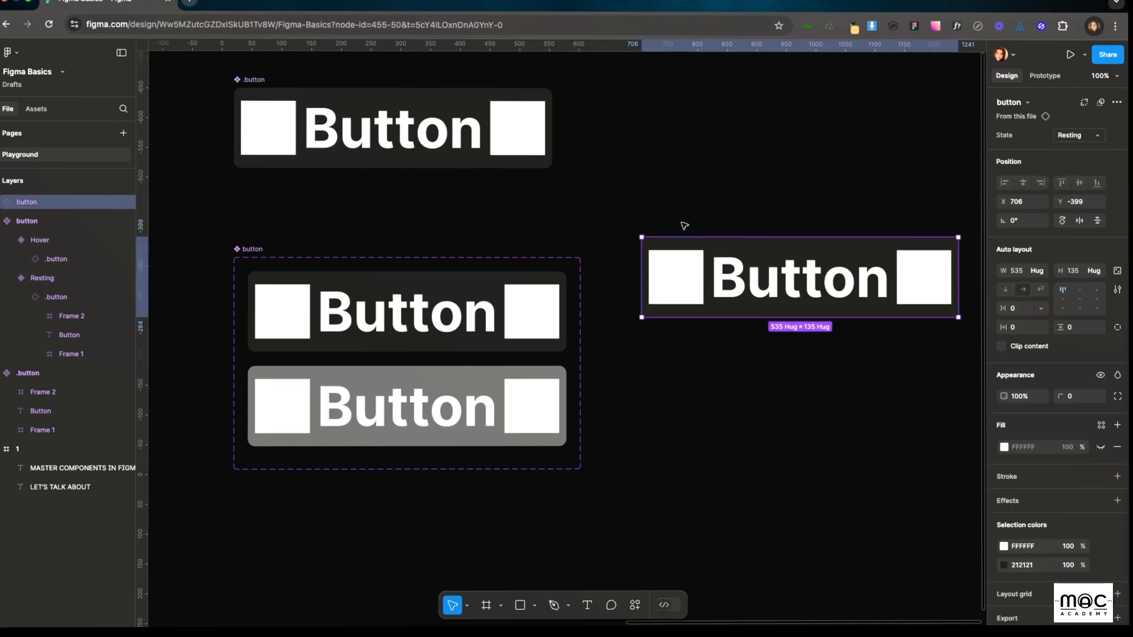
left_click_drag(683, 225, 704, 243)
scroll(714, 223, "down", 2)
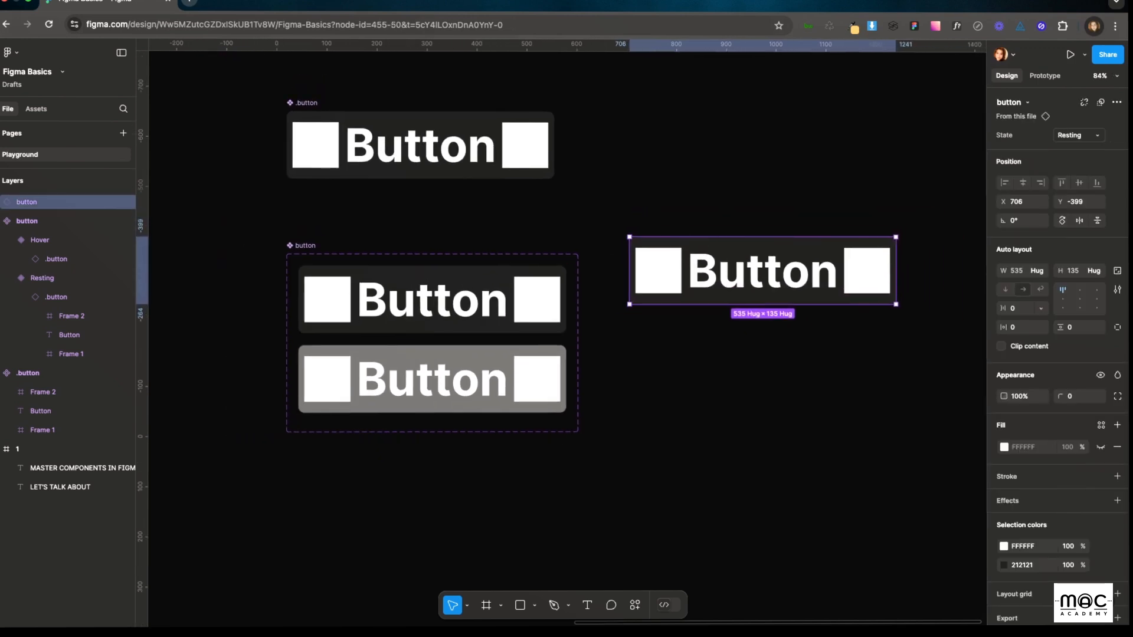